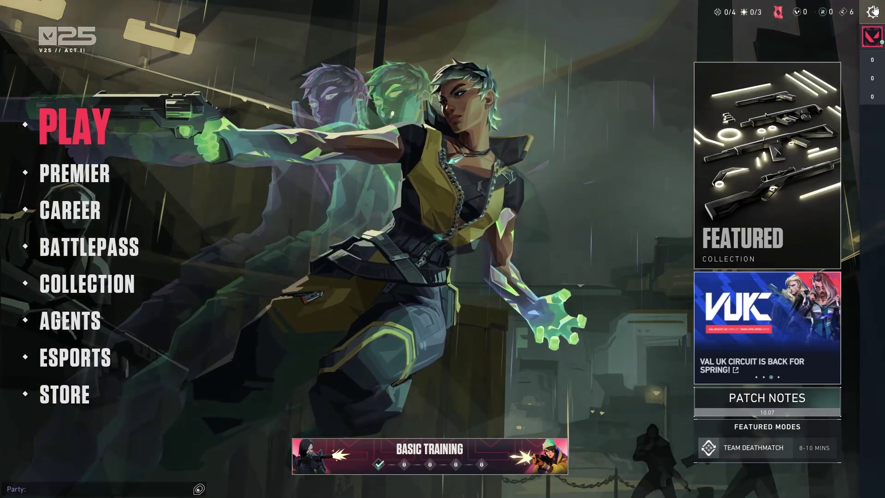
Step: Open VALORANT's video settings and leave Display Mode on Fullscreen
left_click(872, 11)
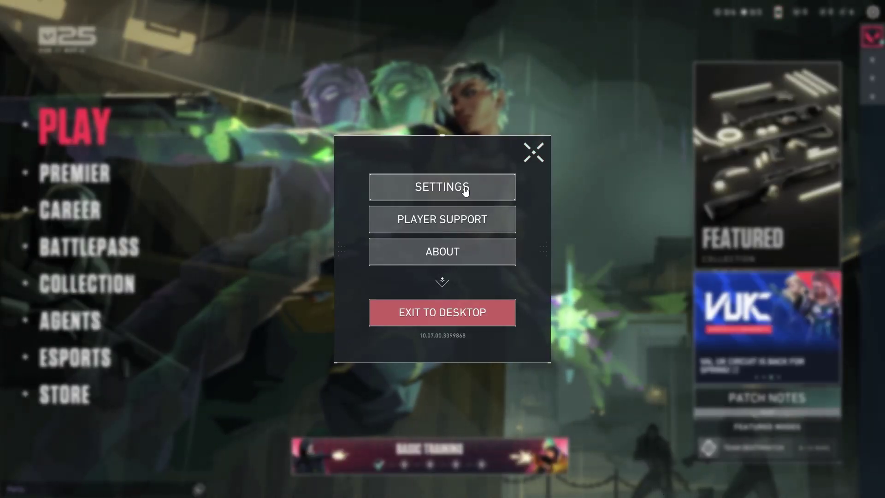
left_click(465, 189)
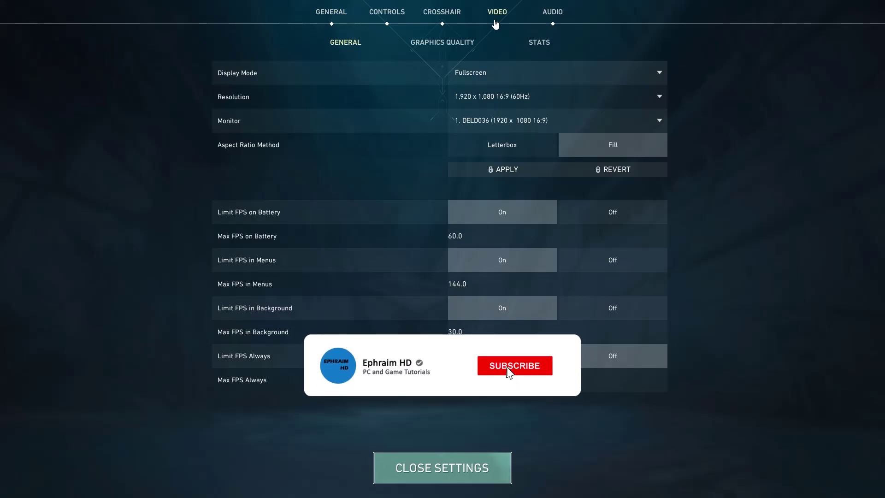
left_click(535, 74)
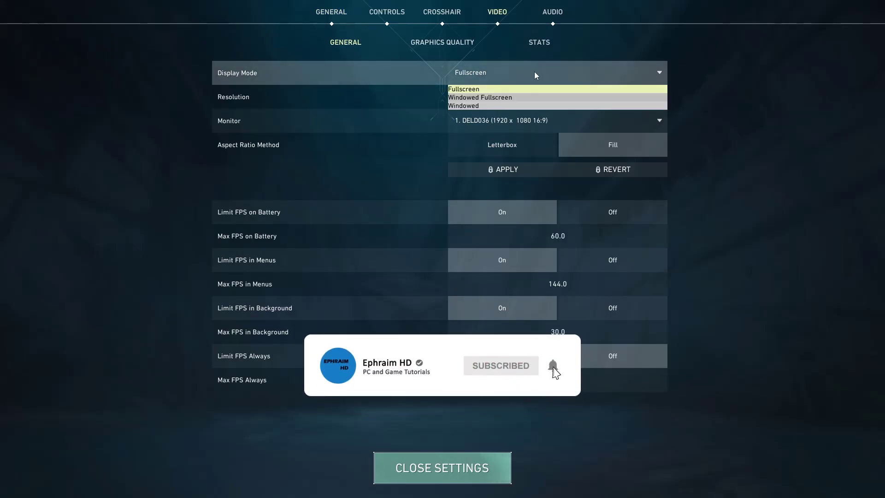
left_click(496, 87)
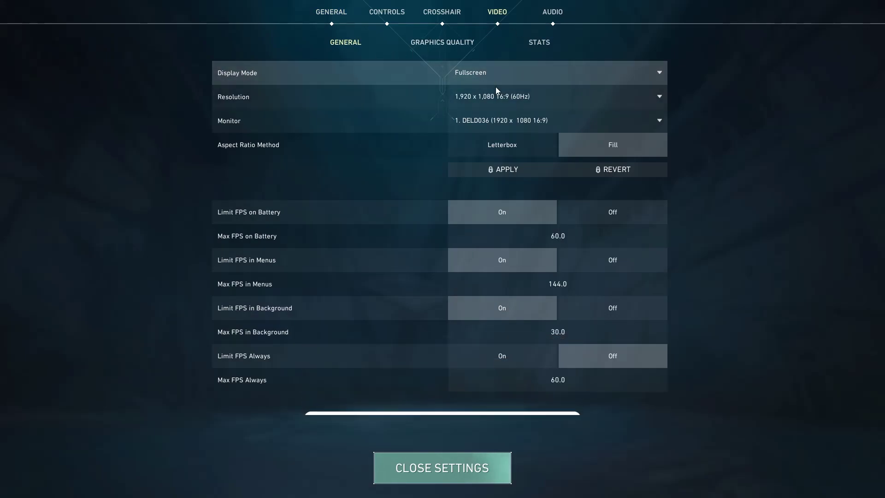
left_click(496, 77)
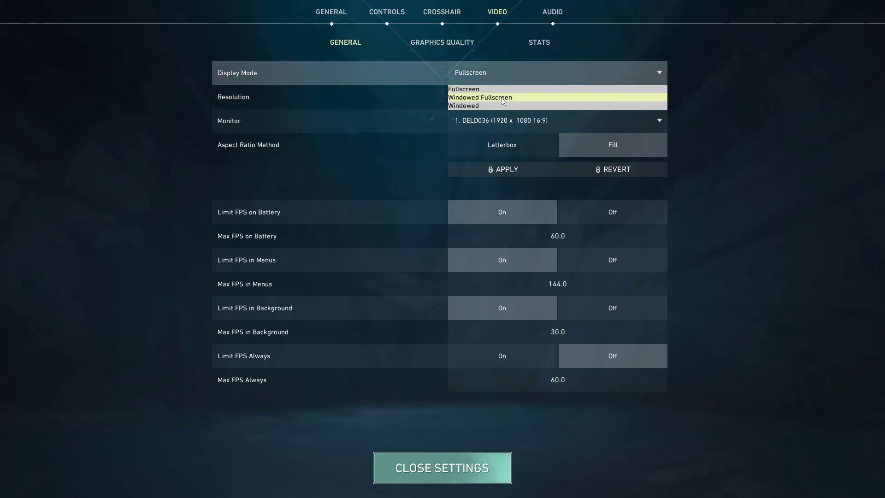
left_click(501, 97)
left_click(500, 74)
left_click(491, 87)
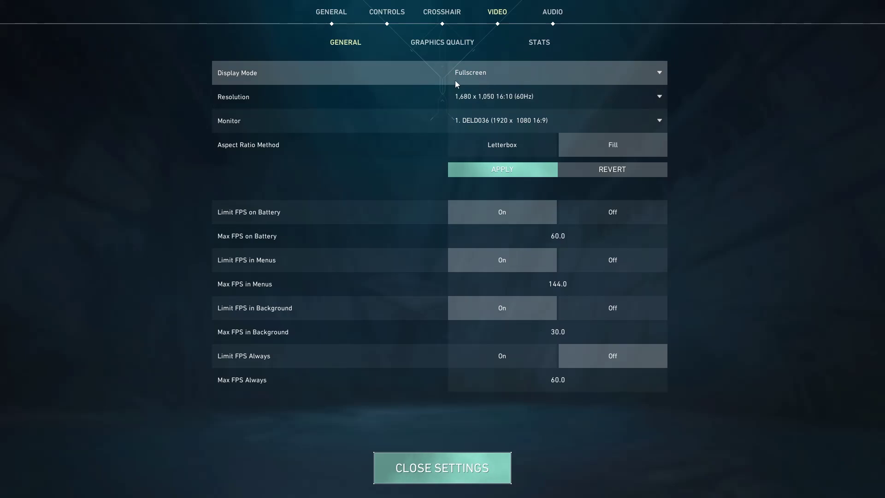
Step: Set resolution to 1,920 x 1,080 and turn Limit FPS on Battery off
left_click(544, 101)
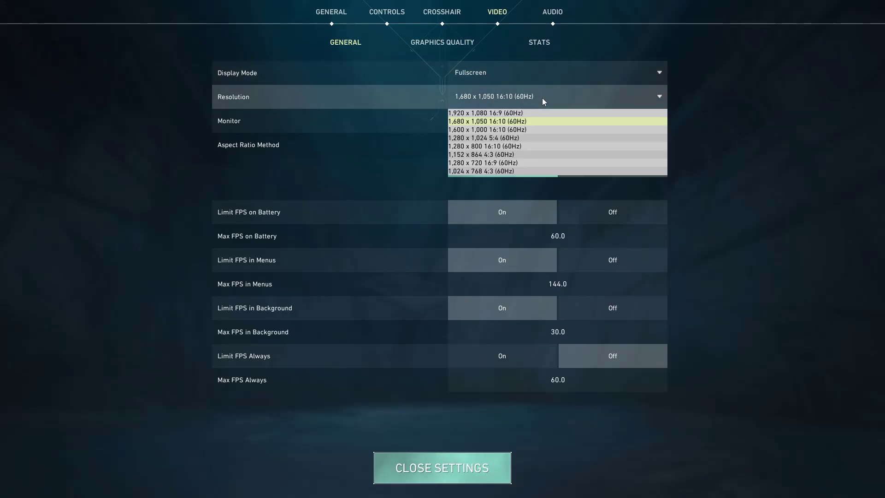
left_click(508, 114)
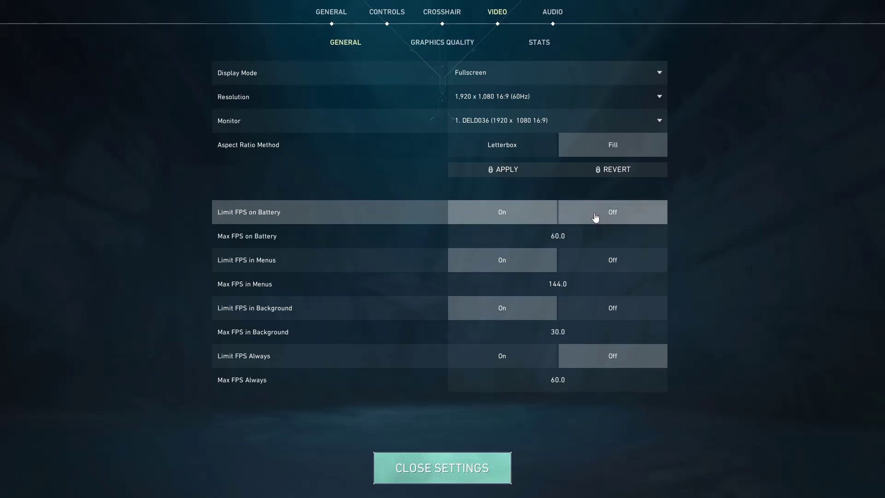
left_click(595, 217)
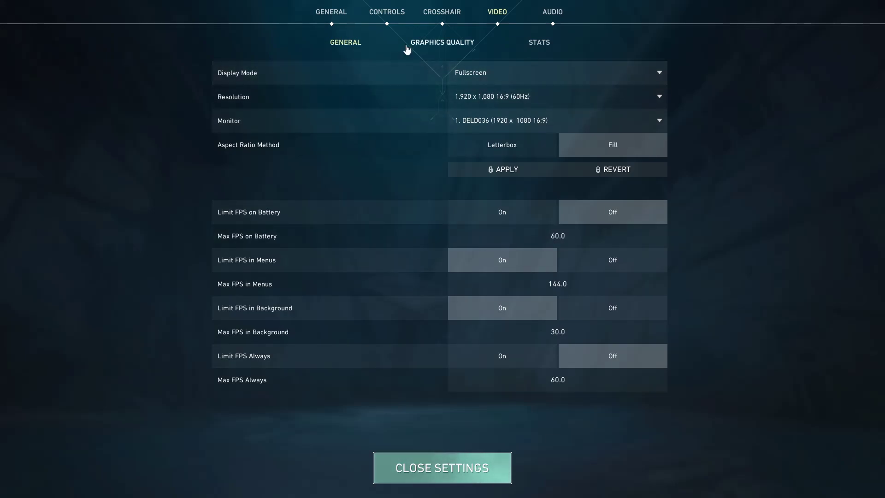
Step: Set Material, Texture, Detail and UI Quality to Med, leaving Vignette on
left_click(447, 49)
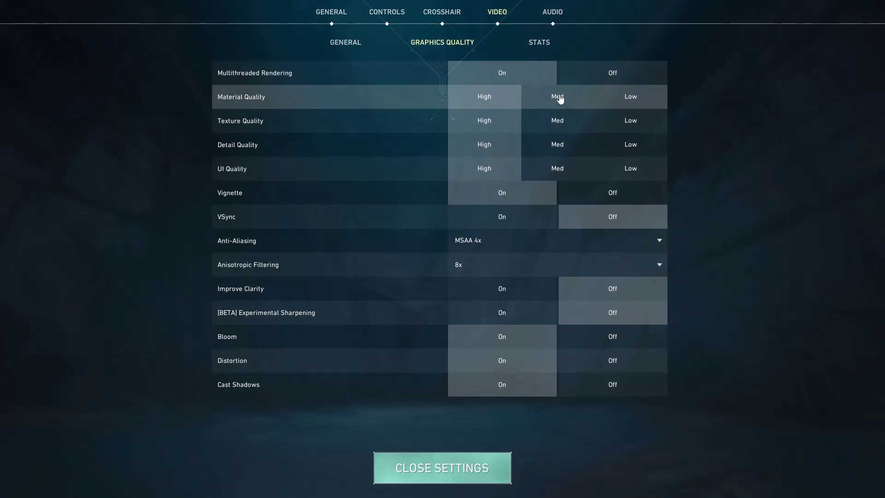
left_click(560, 99)
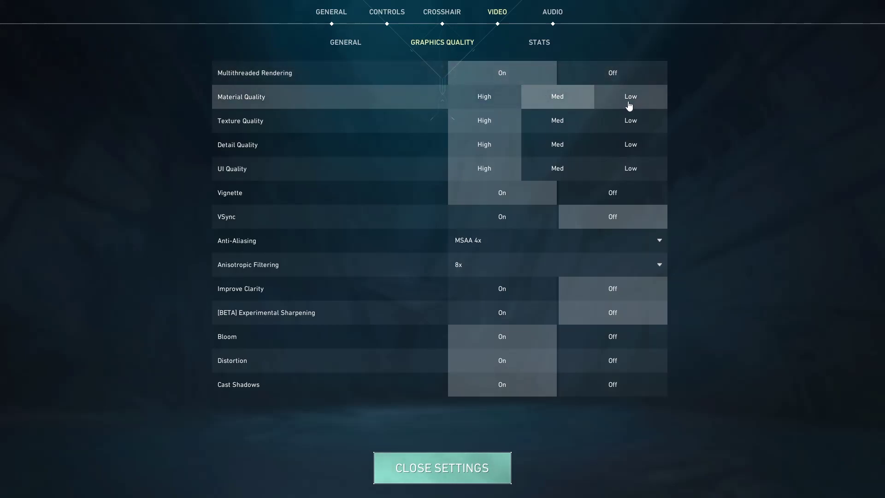
left_click(560, 121)
left_click(549, 144)
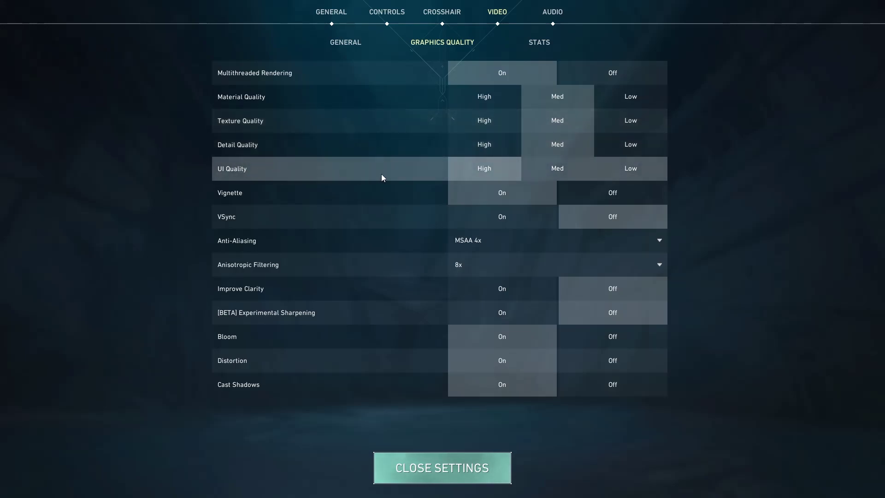
left_click(556, 169)
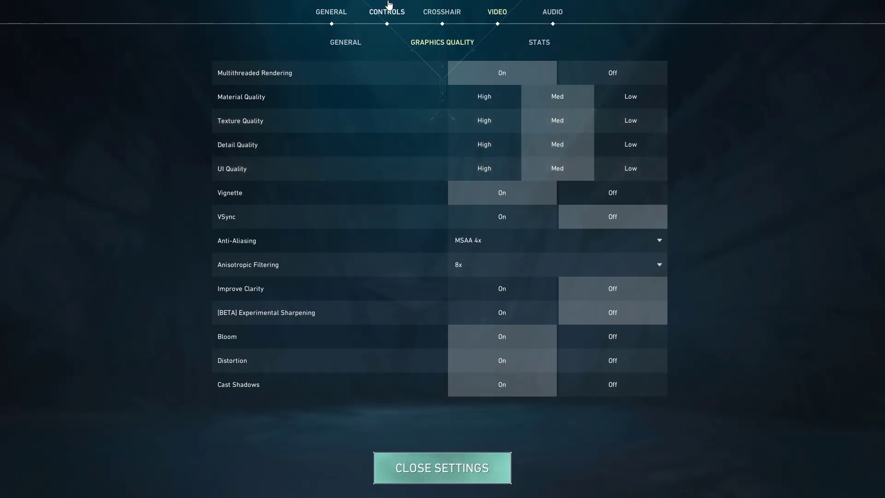
left_click(619, 194)
left_click(515, 197)
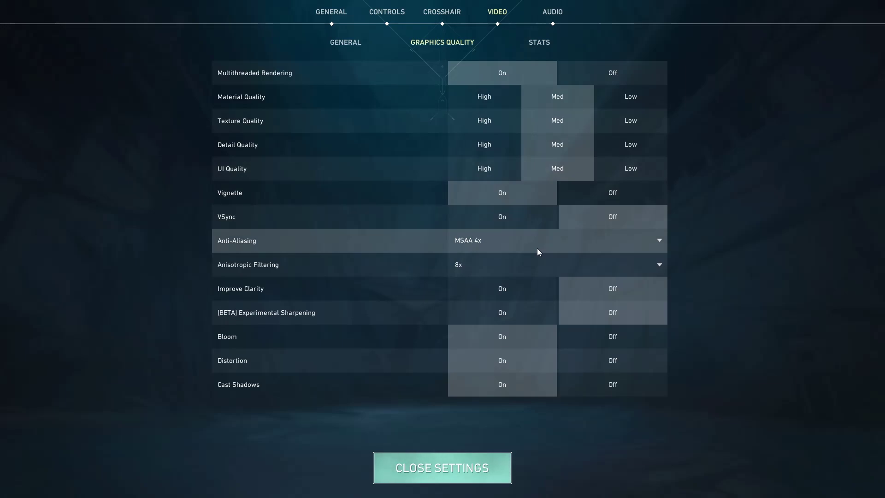
Step: Set Anti-Aliasing to None and Anisotropic Filtering to 1x, and turn off Bloom and Distortion
left_click(537, 249)
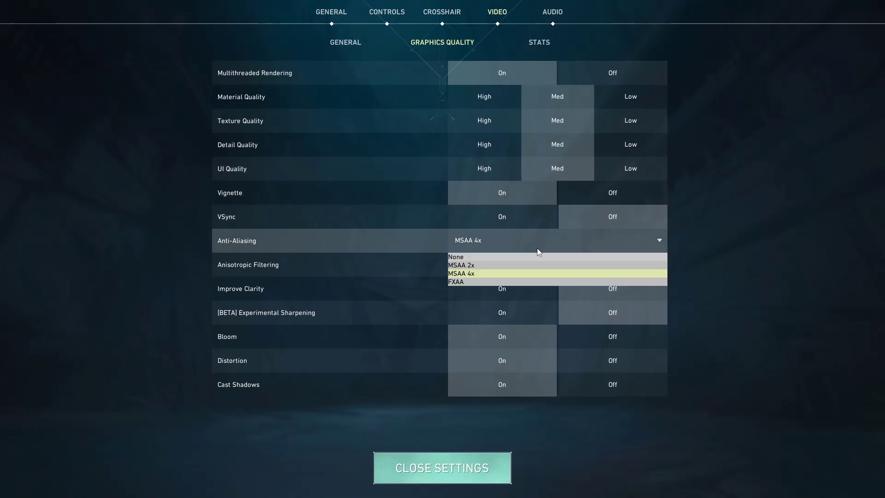
left_click(491, 257)
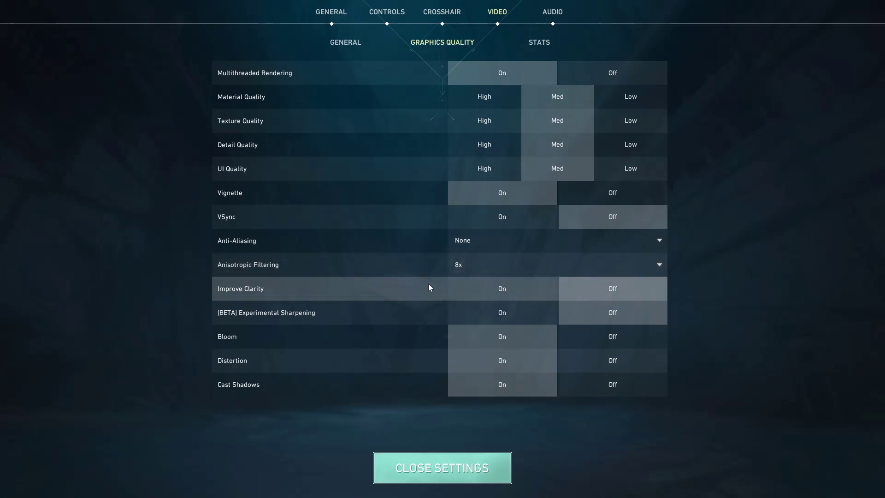
left_click(525, 265)
left_click(482, 282)
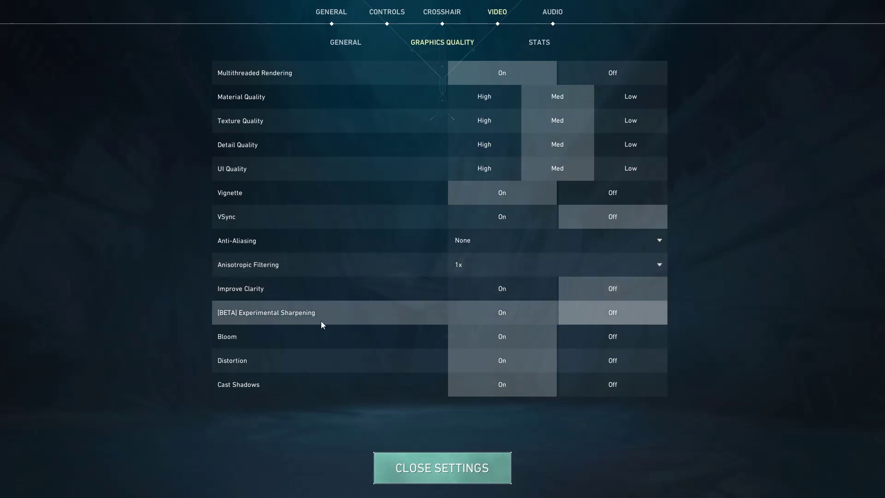
mouse_move(289, 315)
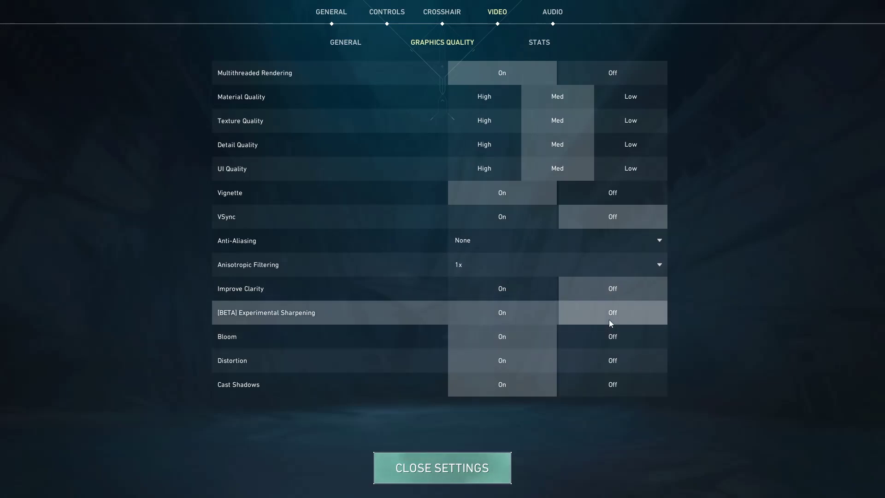
left_click(619, 337)
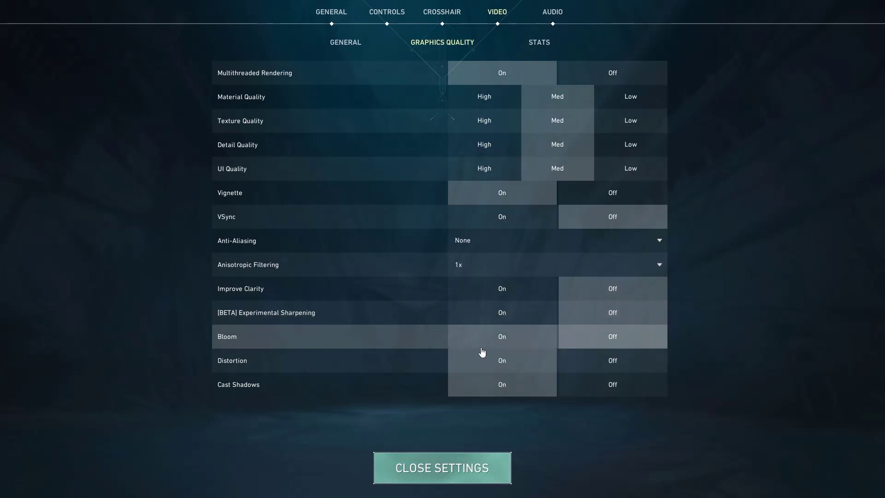
left_click(584, 359)
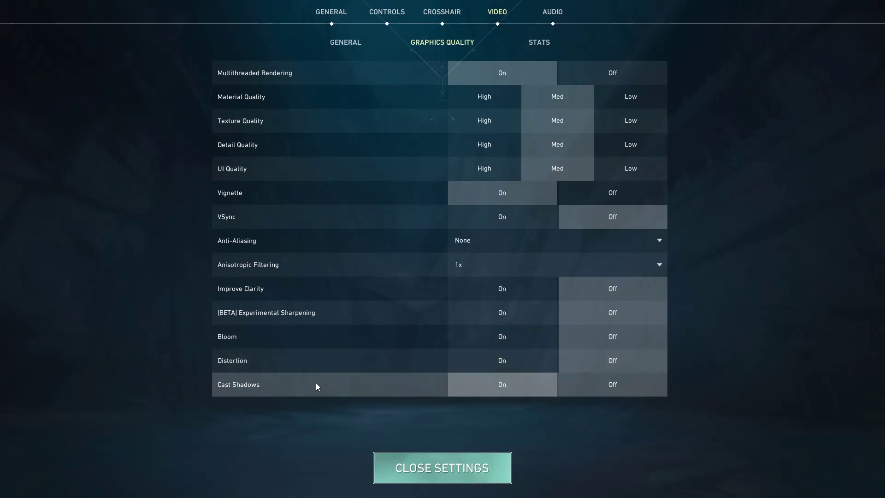
Step: Switch to the desktop and open Task Manager's full Details process list
key("super")
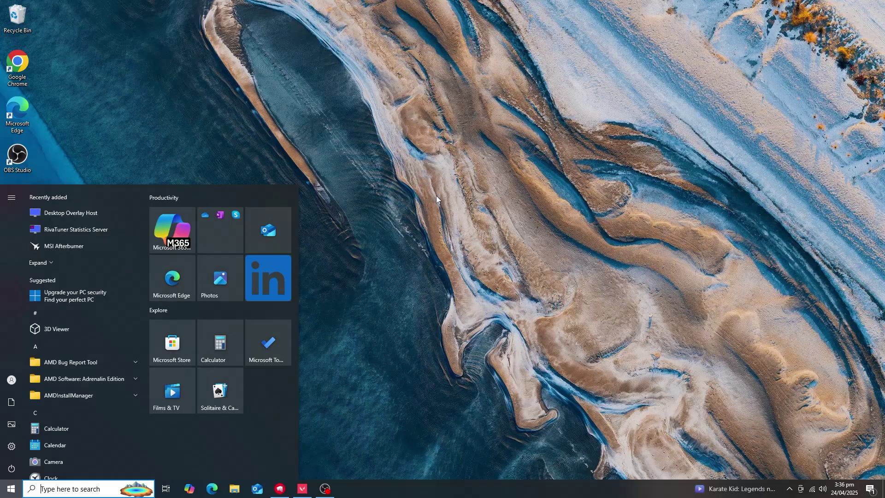
right_click(436, 195)
left_click(260, 227)
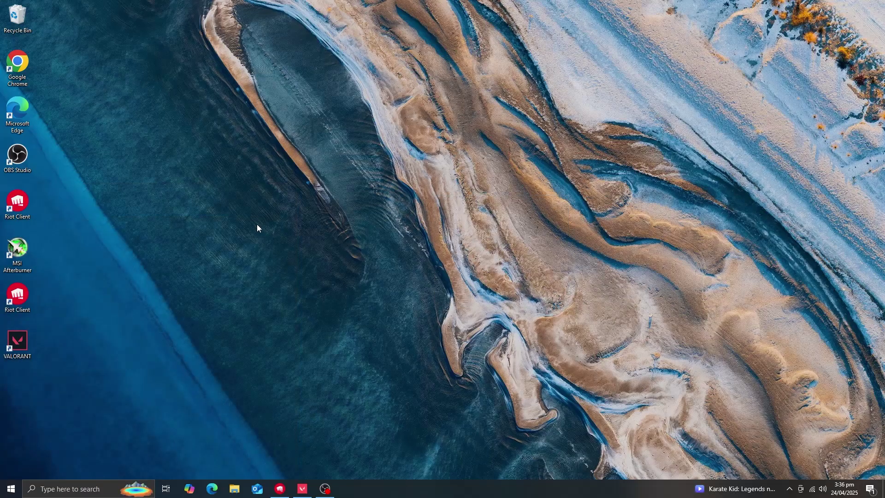
right_click(2, 492)
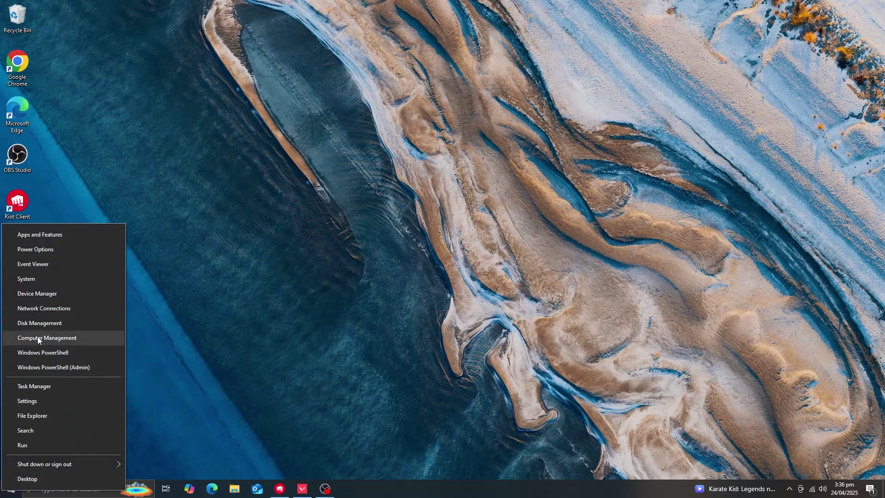
left_click(35, 385)
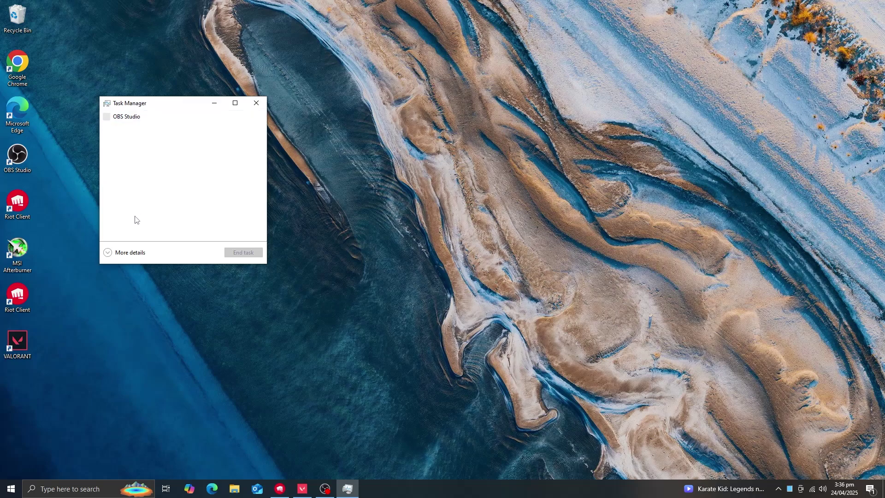
left_click(125, 252)
left_click_drag(197, 107, 428, 158)
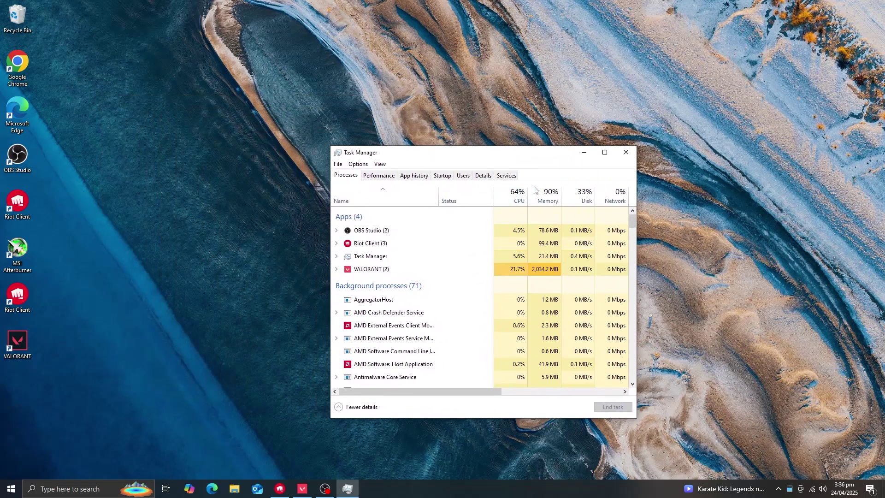
left_click(484, 177)
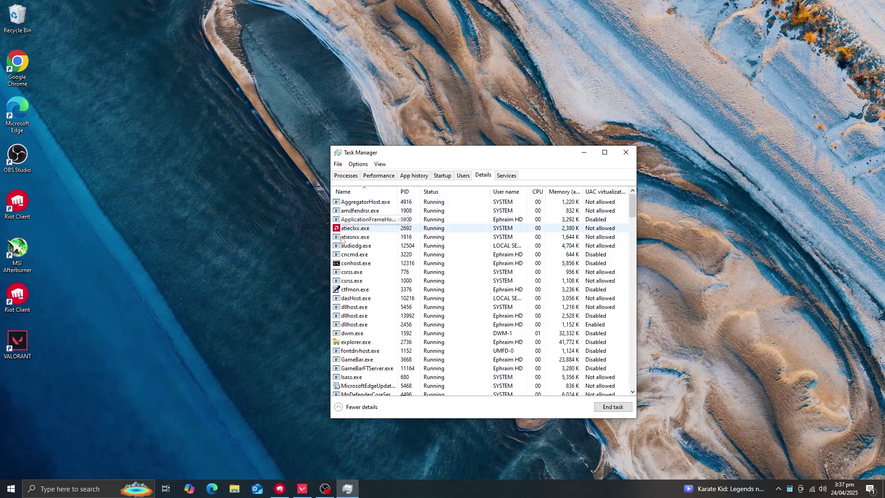
Step: Set VALORANT-Win64-Shipping.exe to High priority and confirm the change
scroll(374, 300, "down", 3)
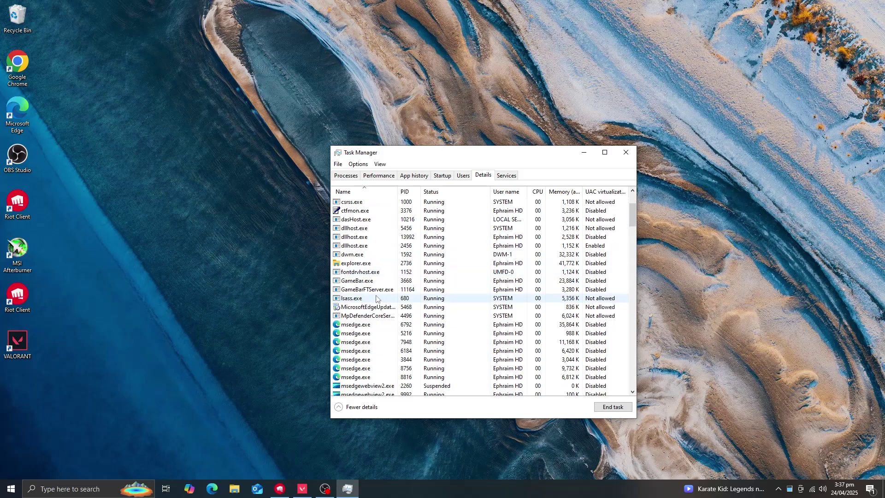
scroll(374, 301, "down", 3)
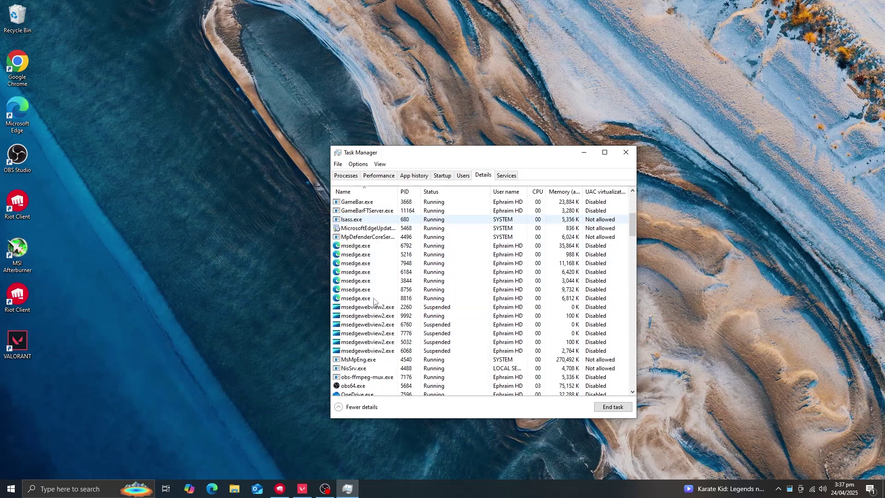
scroll(374, 300, "down", 3)
scroll(374, 301, "down", 5)
scroll(371, 302, "down", 4)
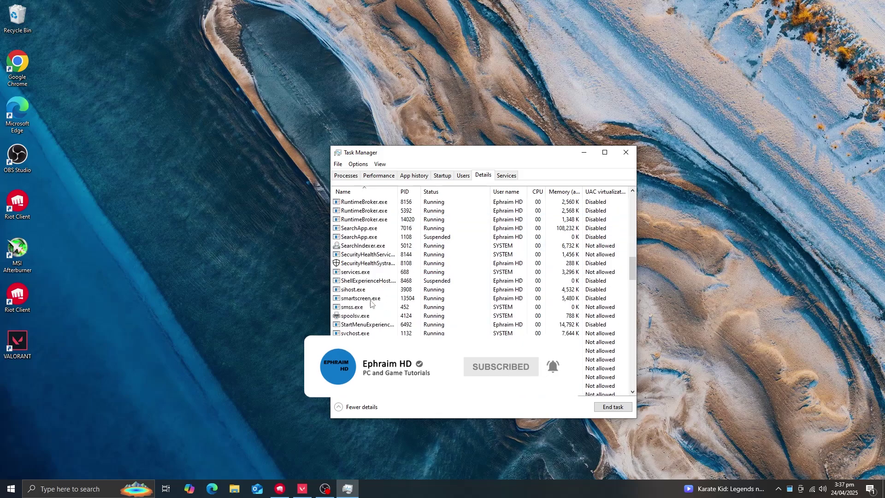
scroll(370, 303, "down", 5)
scroll(370, 302, "down", 3)
scroll(370, 302, "down", 15)
left_click(371, 334)
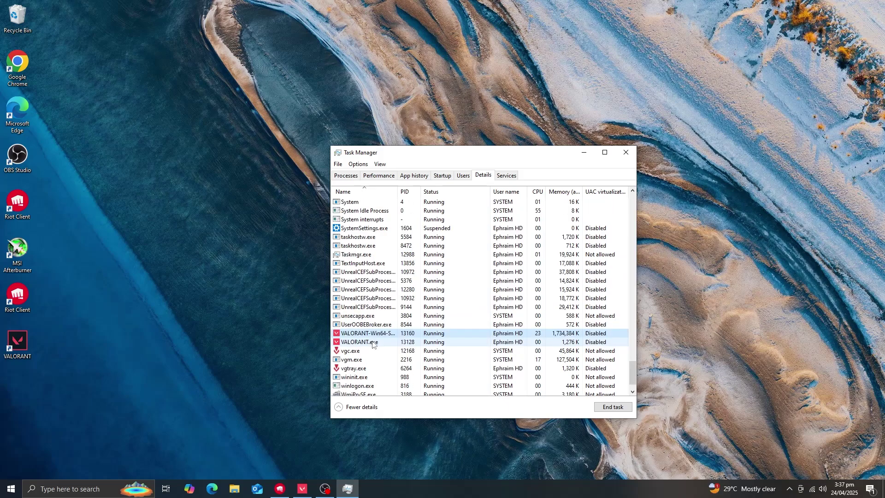
right_click(375, 336)
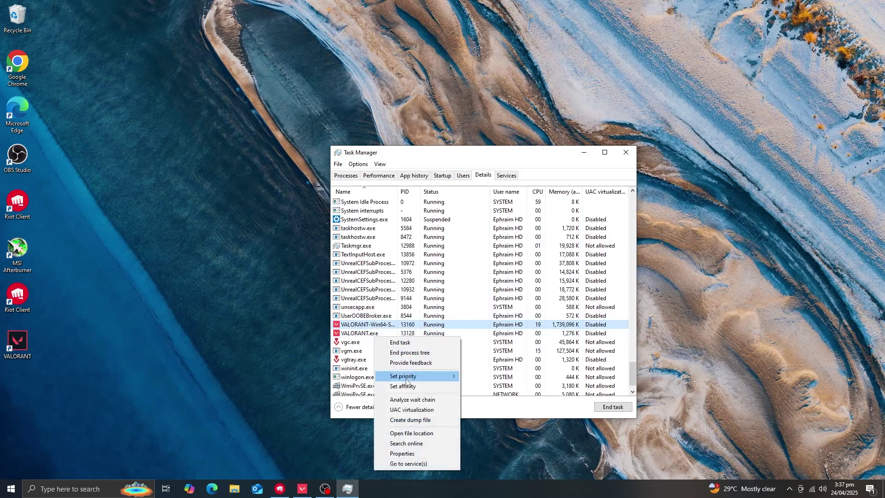
mouse_move(406, 382)
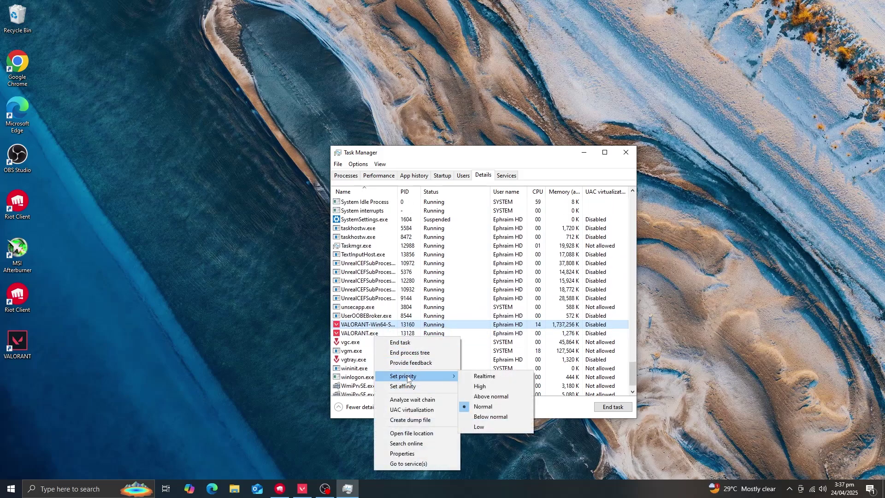
left_click(489, 389)
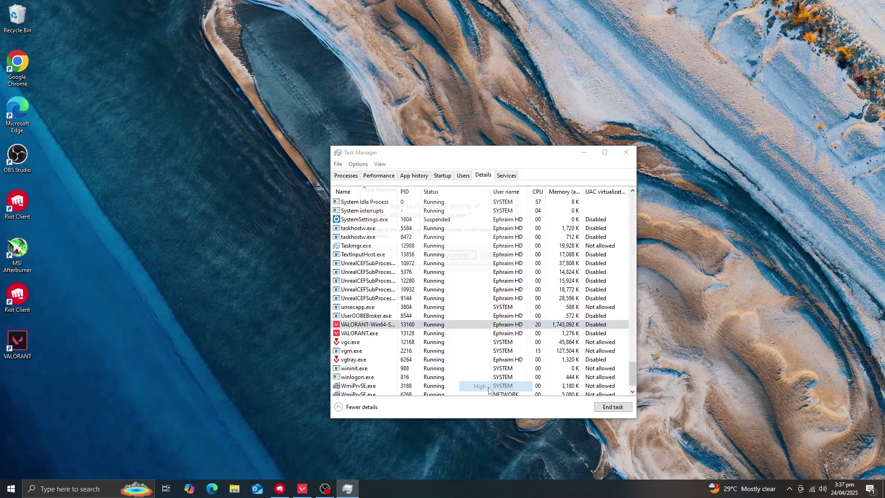
left_click(448, 257)
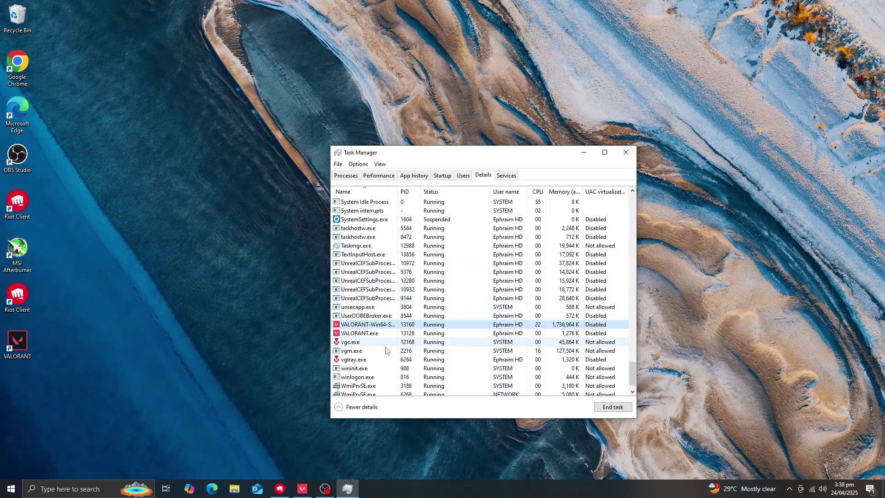
Step: Recheck the VALORANT process options, then close Task Manager
right_click(381, 323)
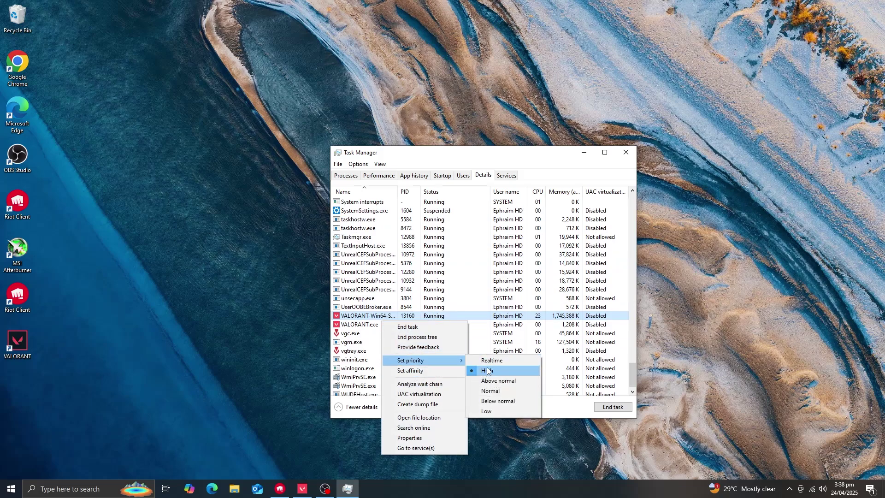
left_click(487, 370)
key("alt+F4")
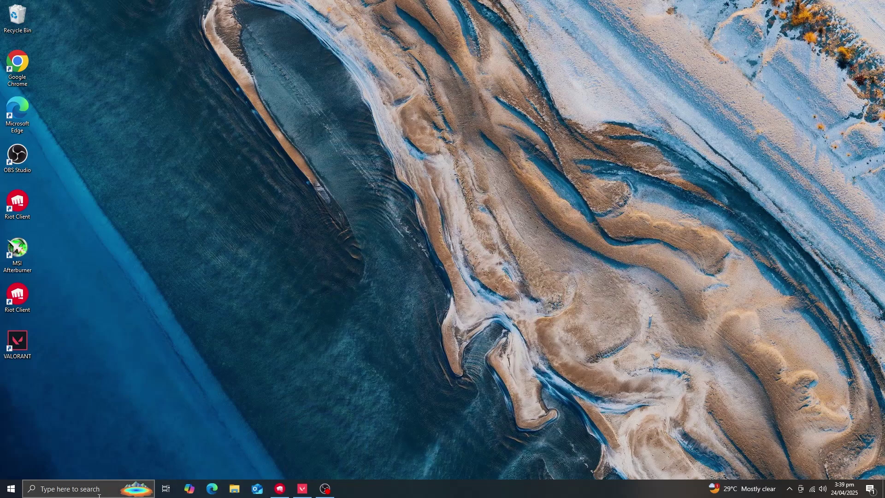
Step: Go to Windows Settings > Gaming > Game Mode and confirm Game Mode is On
left_click(11, 488)
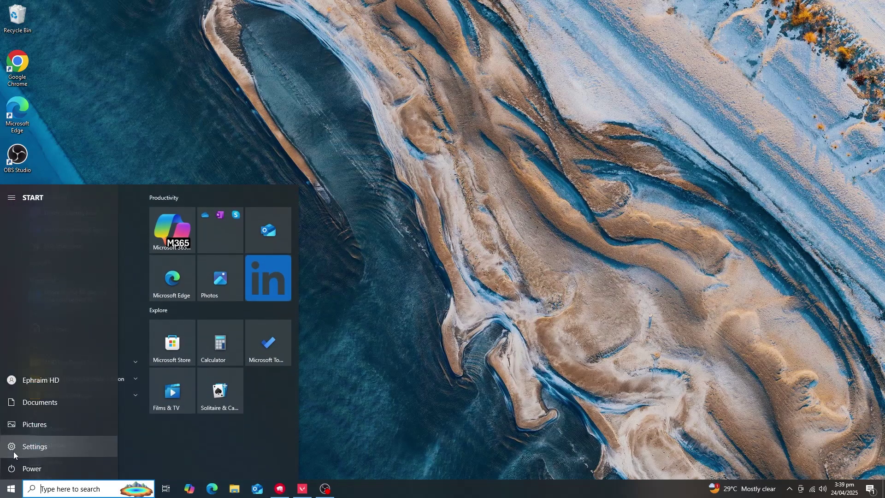
left_click(11, 446)
left_click(225, 270)
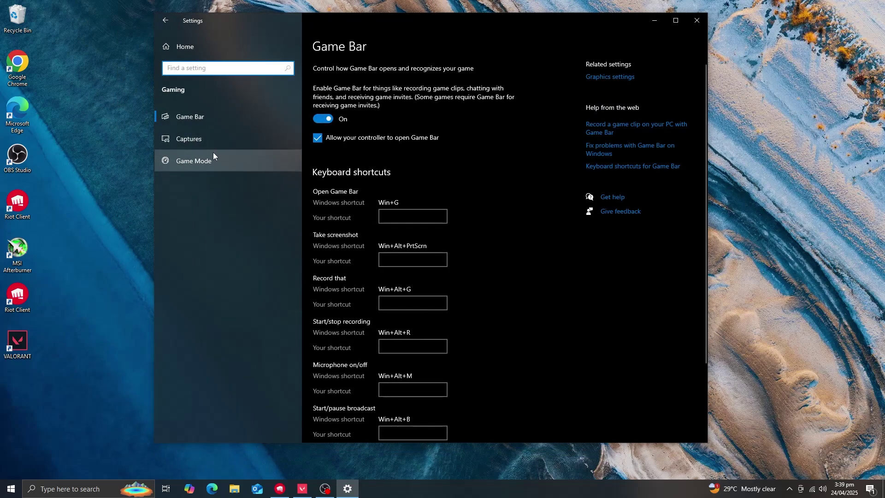
left_click(200, 165)
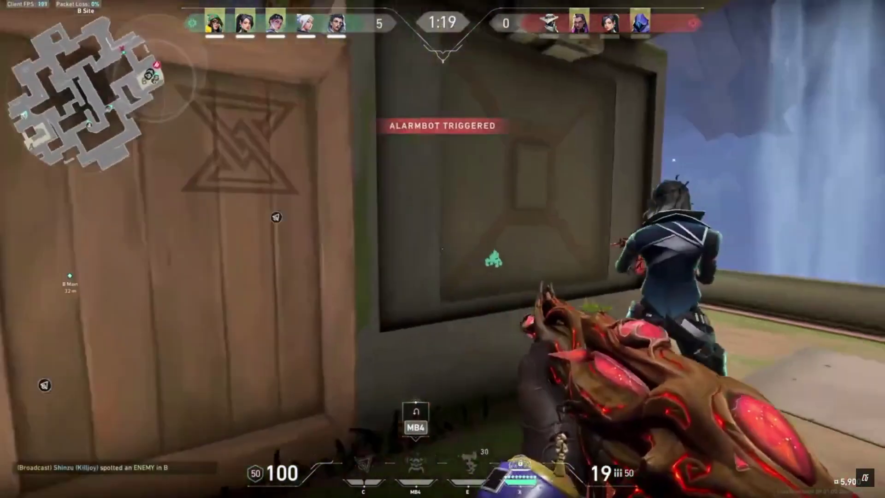
Step: Move around the B-site crates and shoot the enemy who appears
key("s")
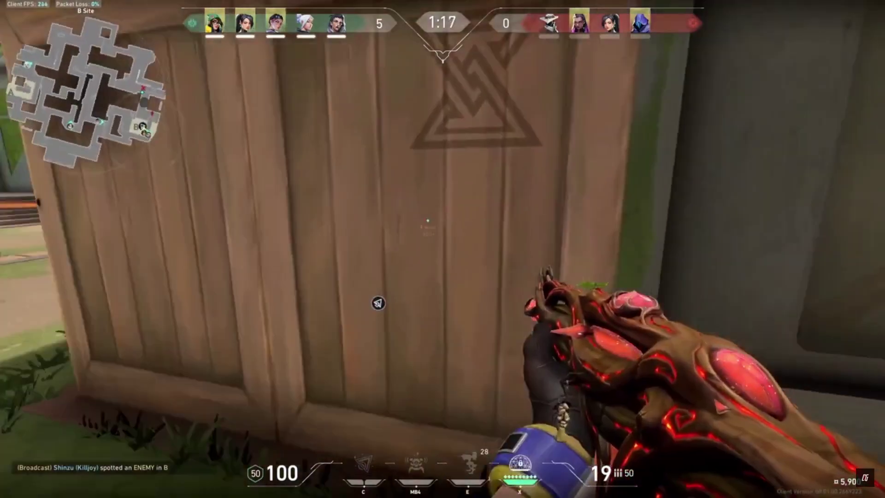
key("a")
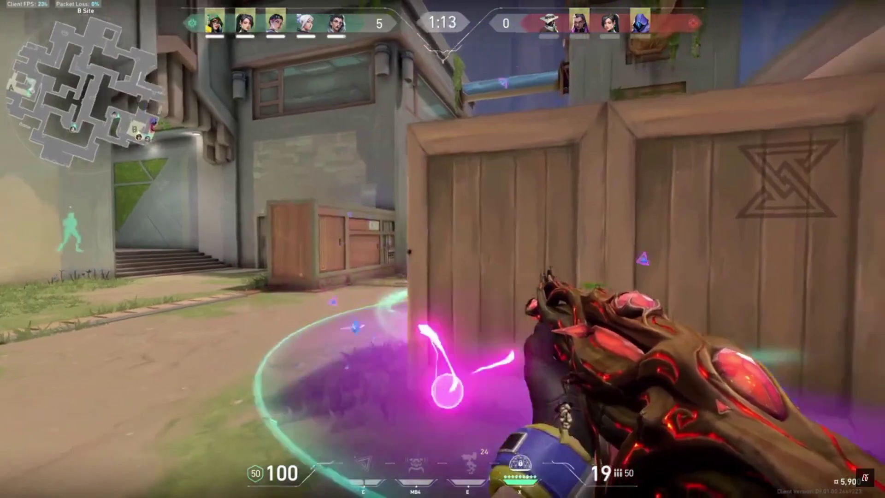
key("w")
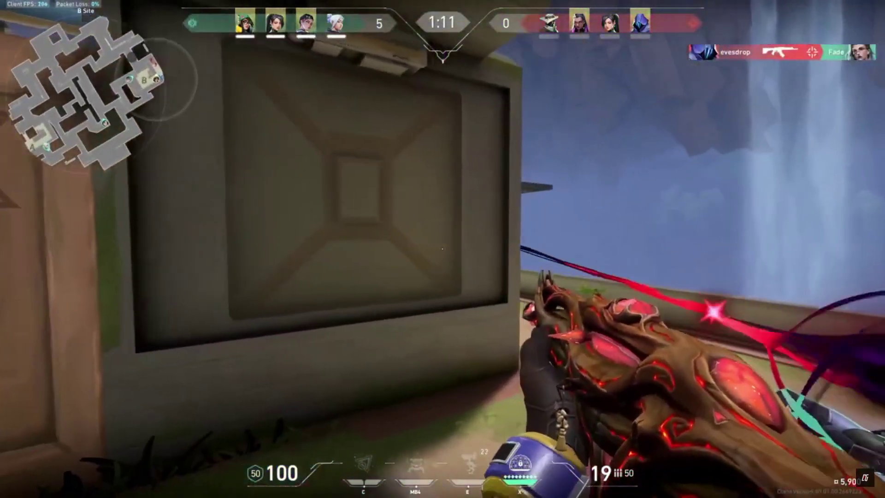
left_click(442, 248)
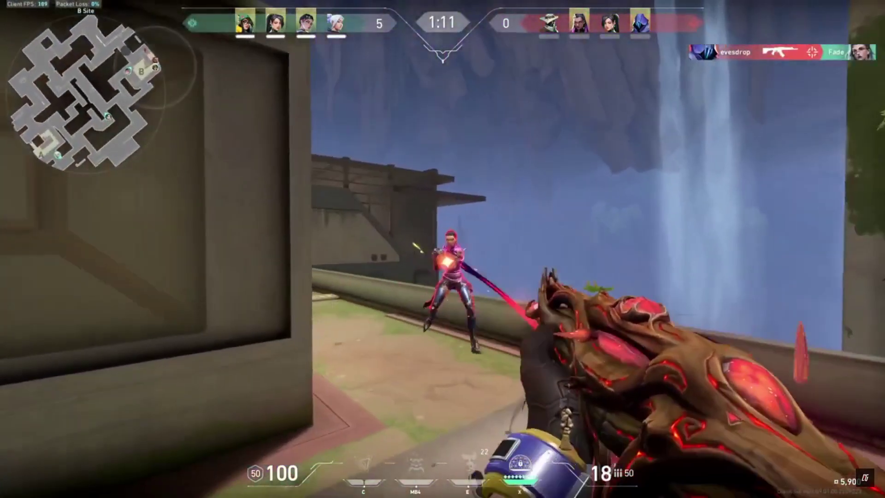
left_click(443, 249)
key("a")
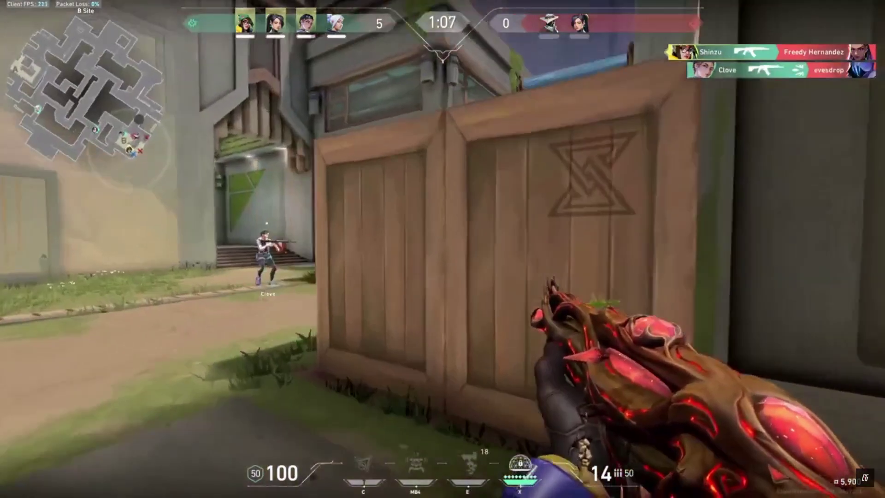
key("a")
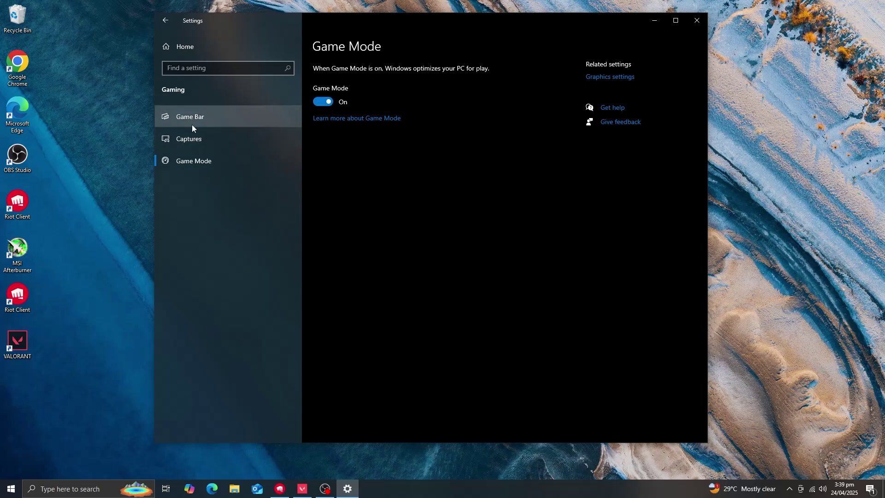
Step: Turn Game Bar off, review the Captures settings, and close Settings
left_click(189, 123)
left_click(322, 119)
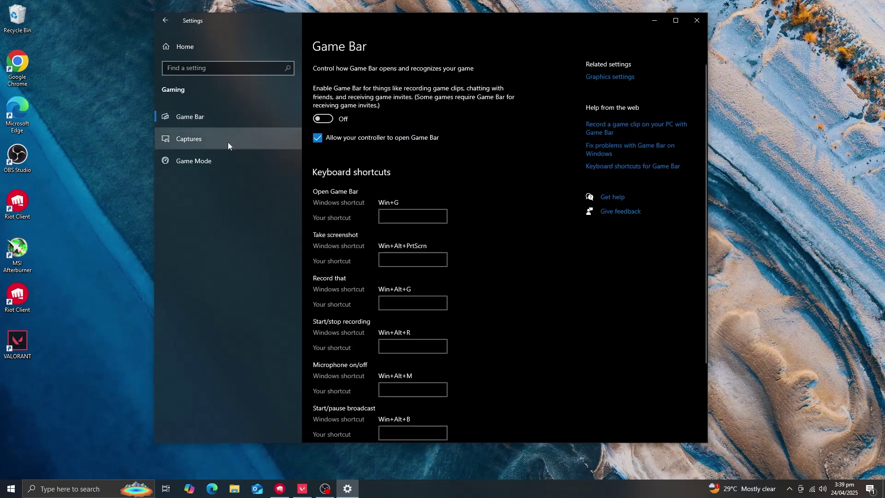
left_click(189, 139)
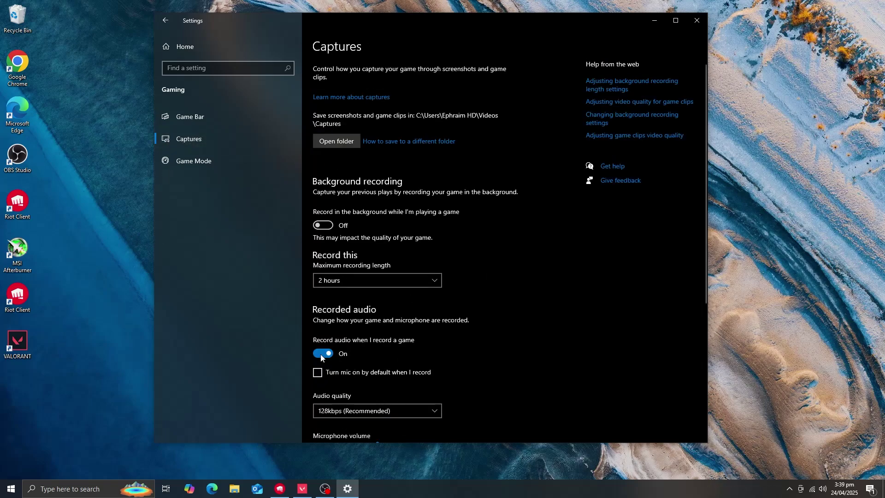
key("alt+F4")
left_click(74, 487)
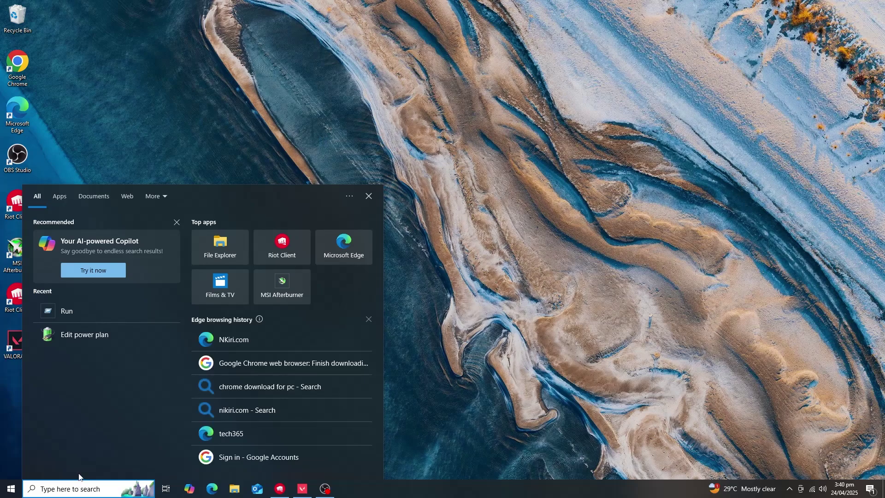
Step: Search 'po' and make High performance the active power plan, then close Power Options
type("po")
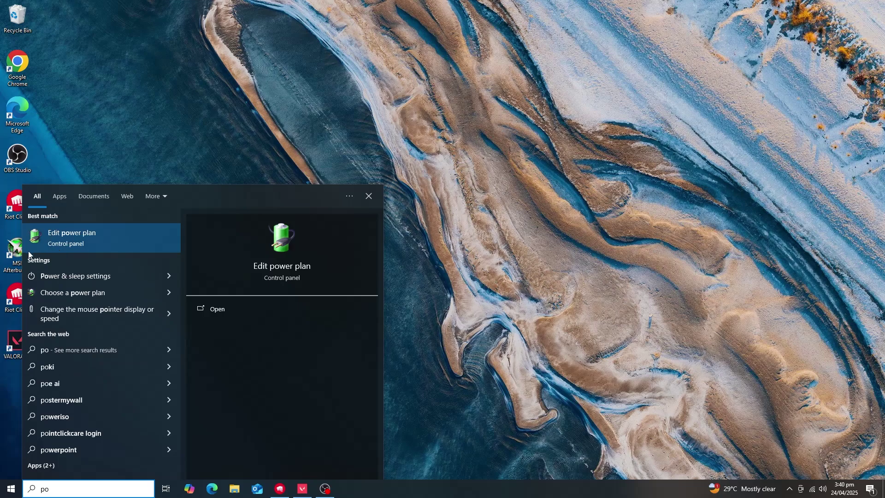
left_click(53, 295)
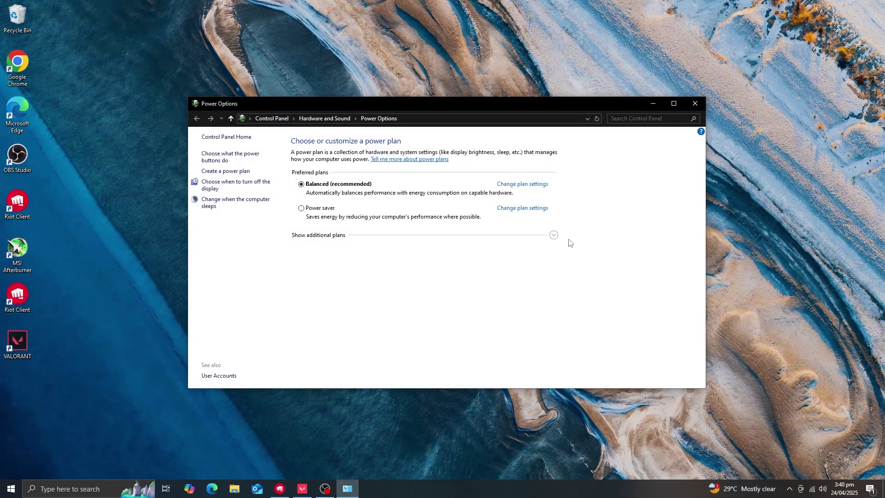
left_click(554, 234)
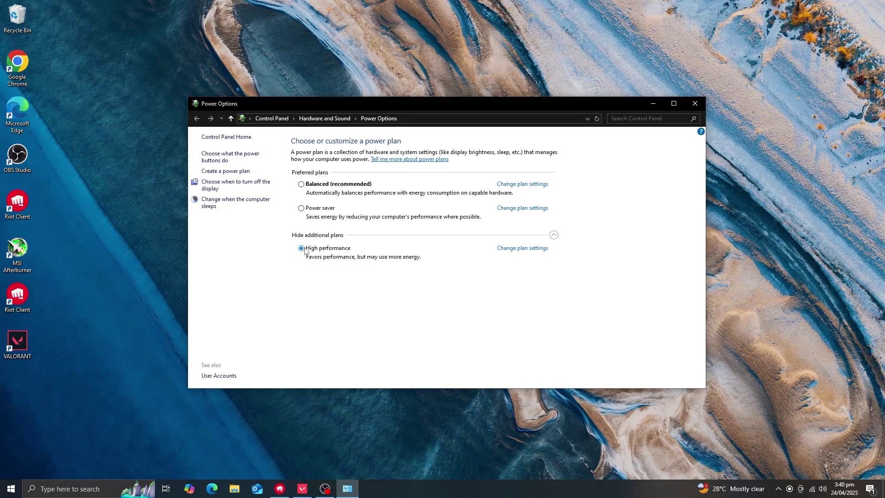
key("alt+F4")
right_click(11, 488)
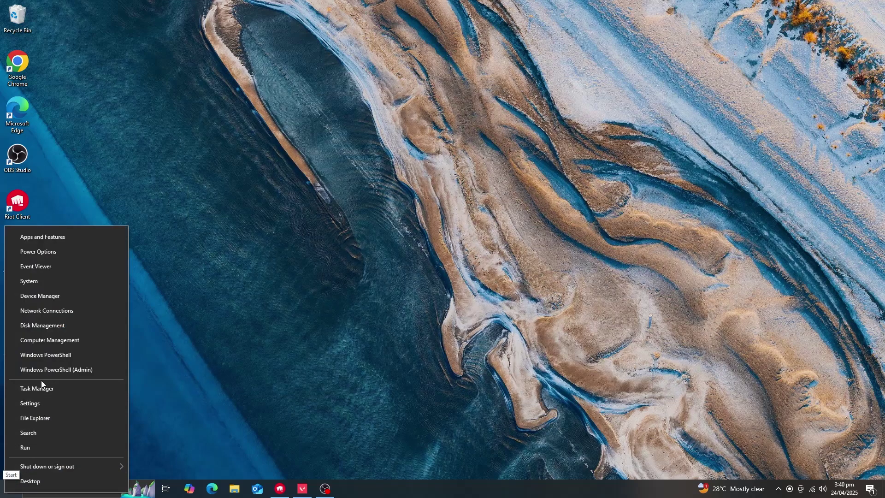
Step: Disable OneDrive, Microsoft Edge and Microsoft 365 Copilot as startup apps, then close Task Manager
left_click(39, 393)
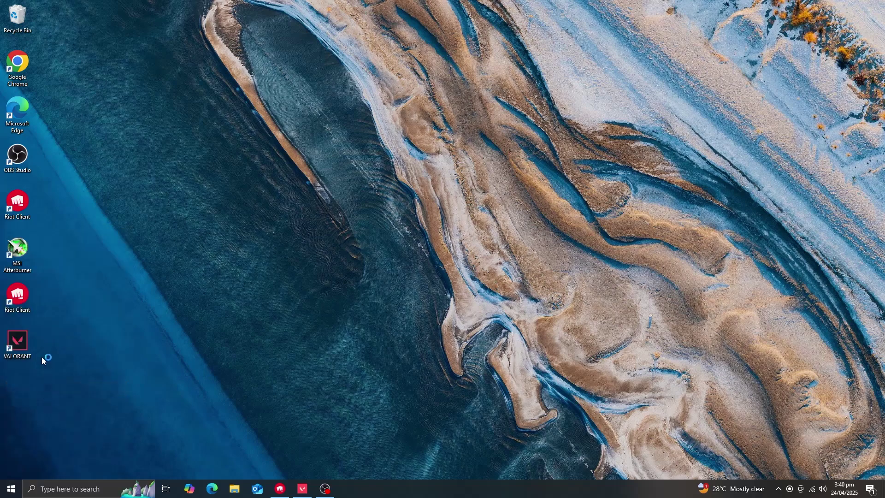
left_click(443, 178)
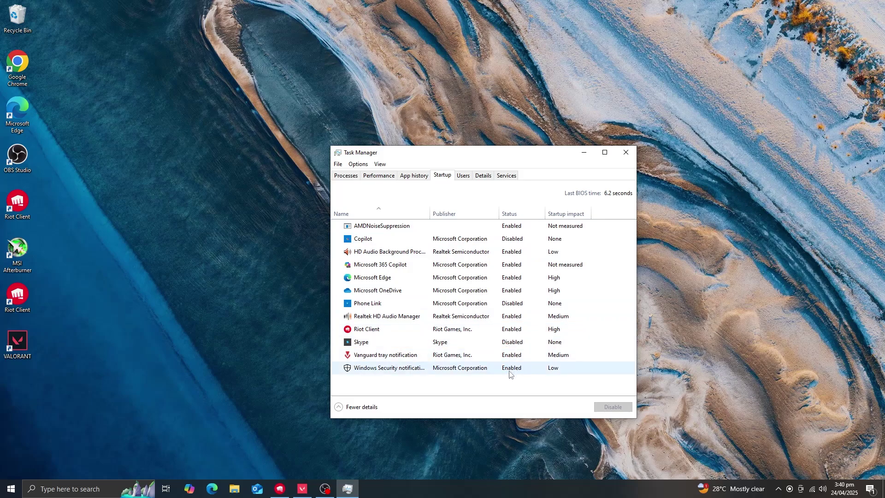
right_click(496, 295)
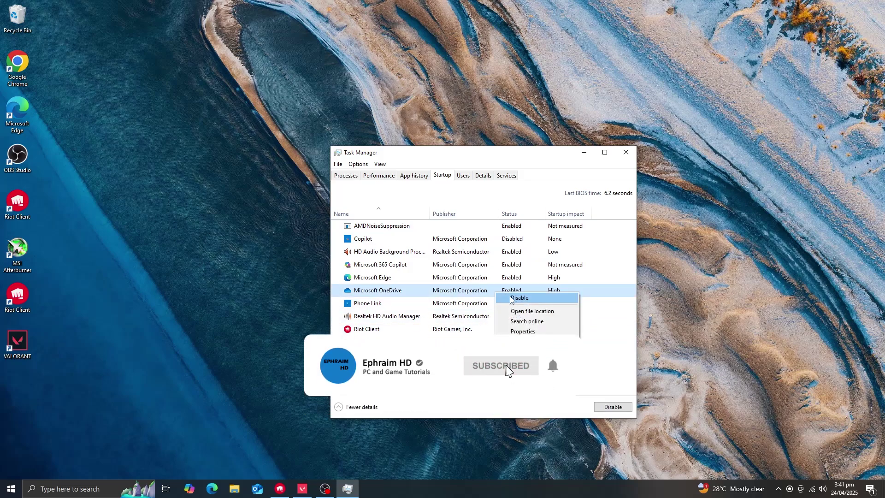
left_click(510, 298)
right_click(506, 282)
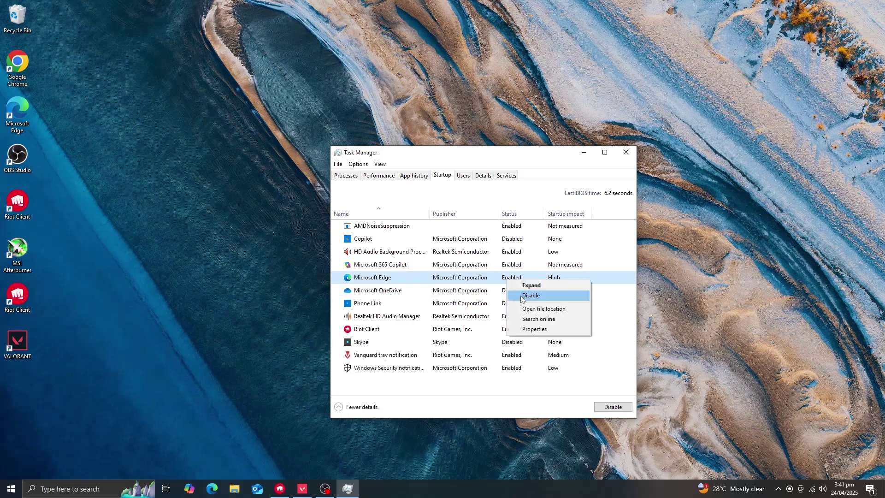
left_click(530, 295)
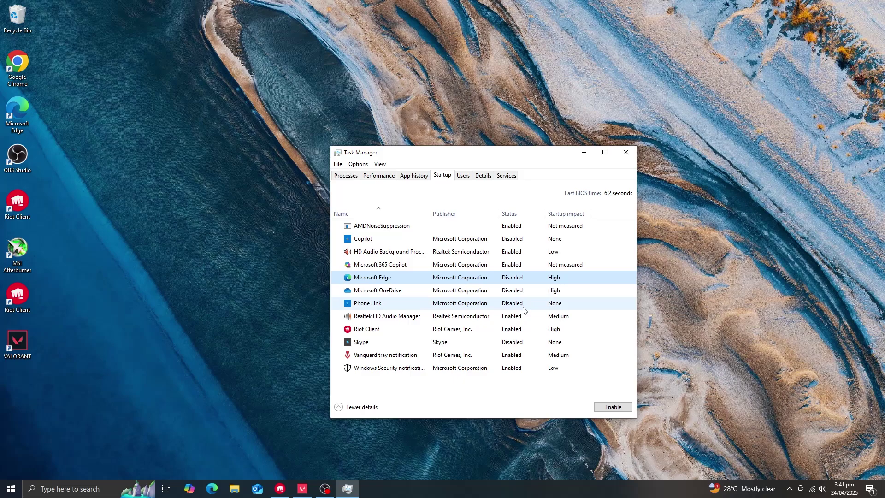
right_click(494, 261)
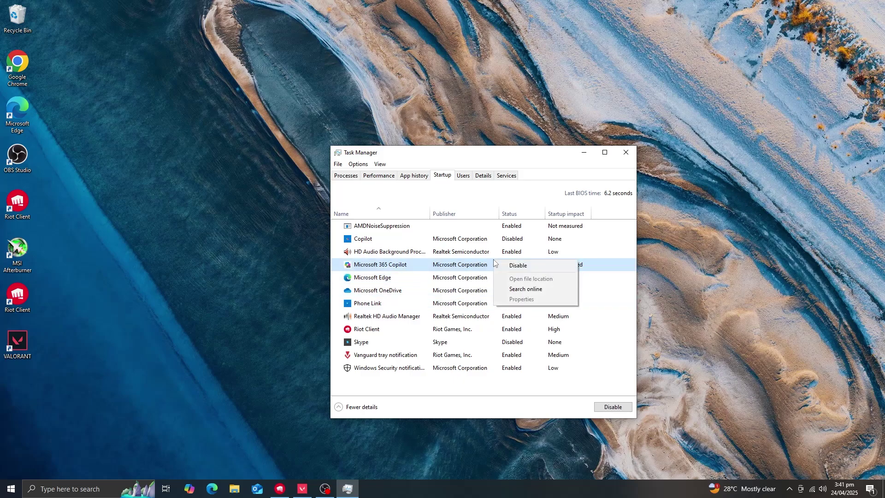
left_click(520, 268)
key("alt+F4")
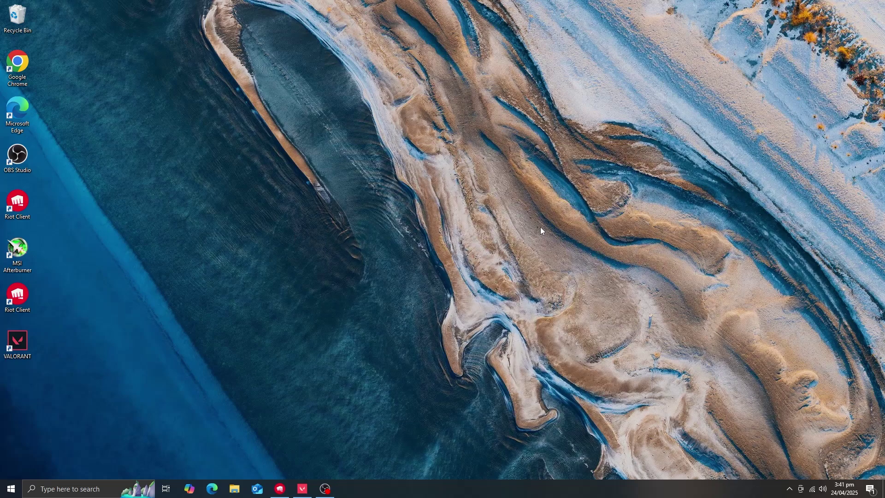
right_click(540, 227)
Step: Launch AMD Software: Adrenalin Edition from the desktop menu and go to the Gaming library
left_click(571, 233)
right_click(544, 233)
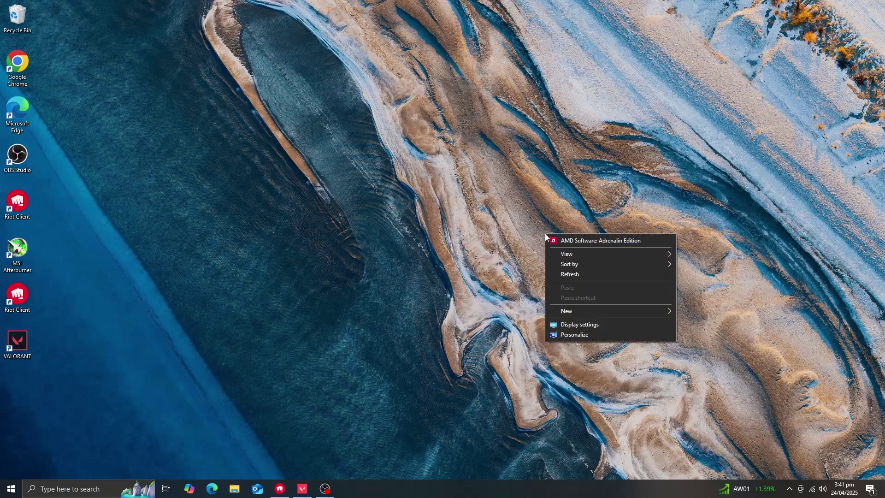
left_click(579, 242)
right_click(592, 230)
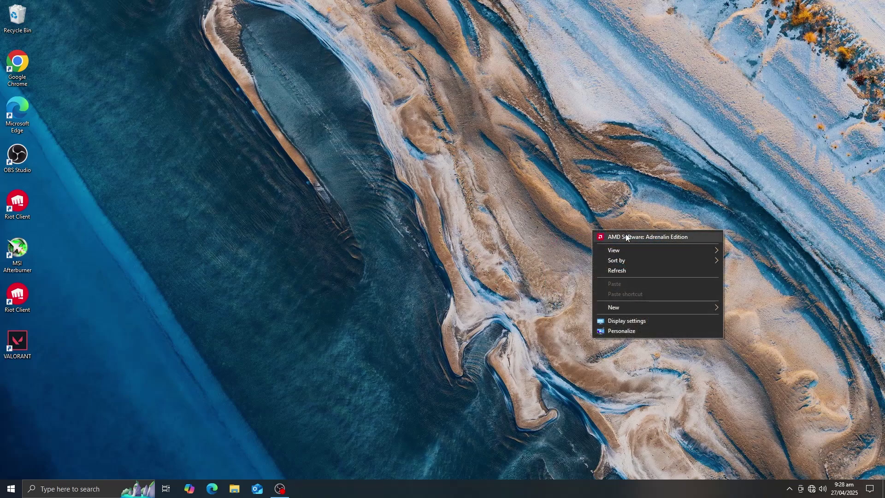
left_click(626, 237)
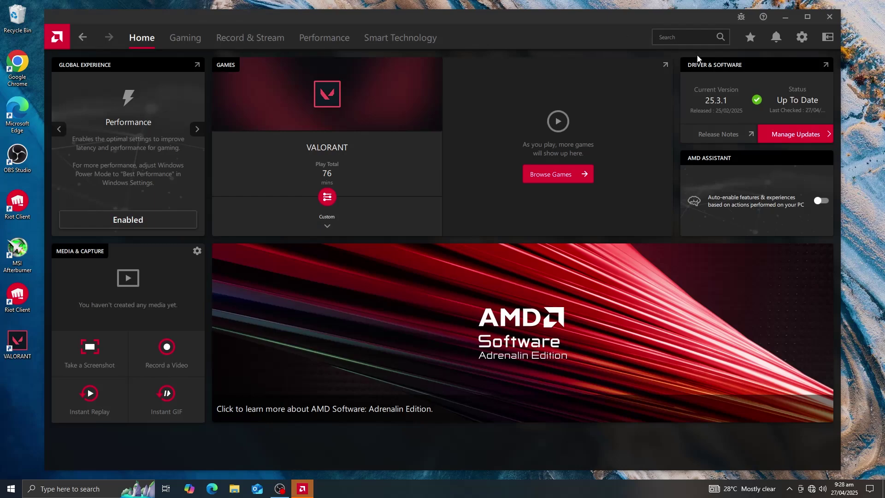
left_click(184, 37)
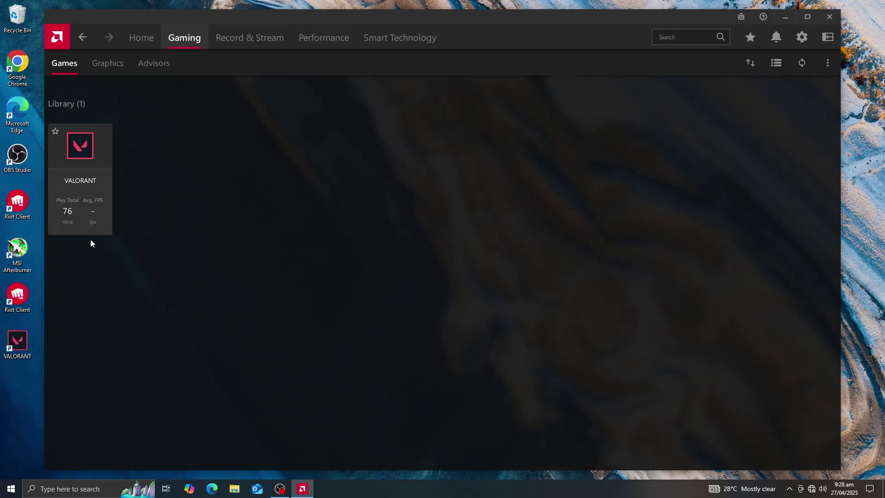
Step: Add VALORANT from D:\Riot Games\VALORANT\live to the games library and open its profile
left_click(827, 62)
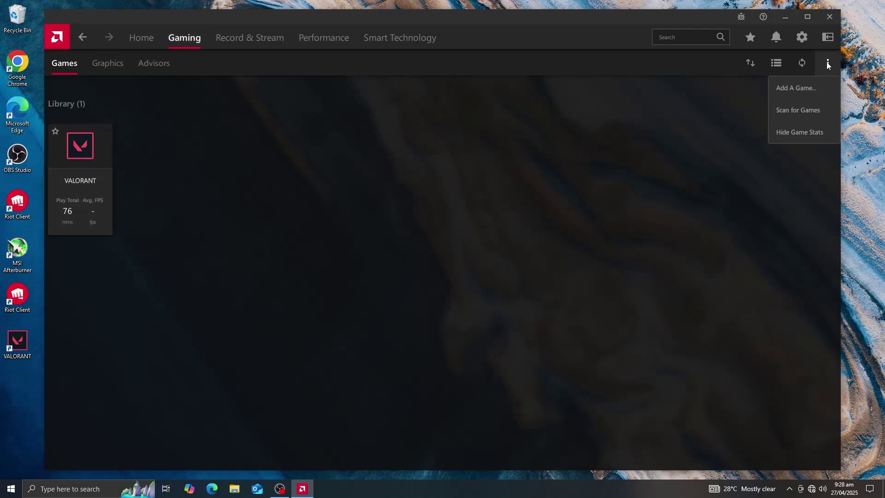
left_click(801, 86)
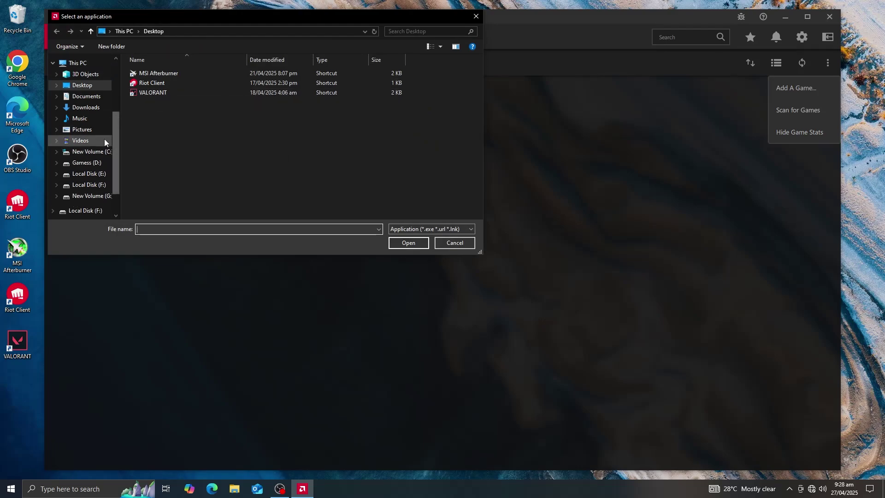
left_click(85, 164)
double_click(159, 130)
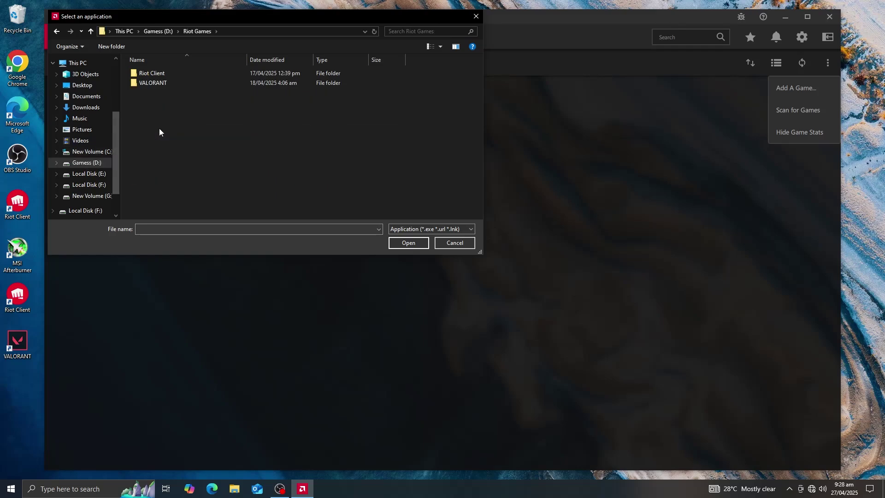
double_click(162, 80)
double_click(160, 72)
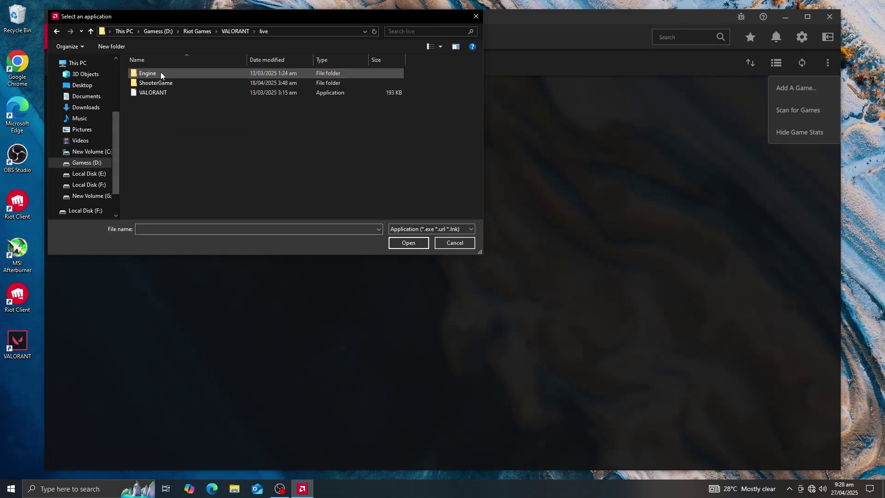
left_click(150, 94)
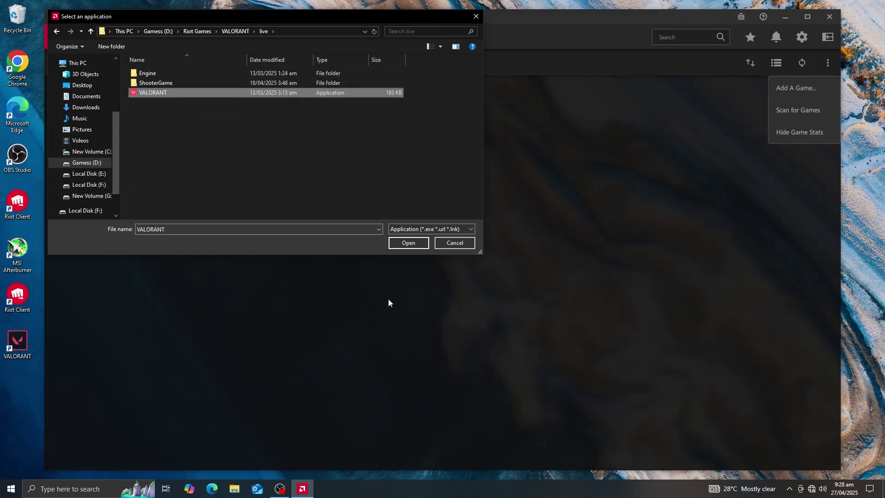
left_click(409, 243)
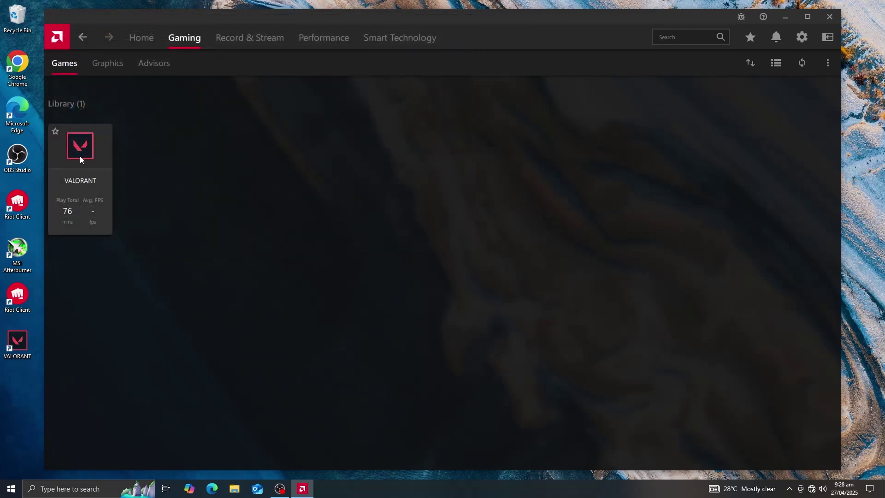
left_click(70, 188)
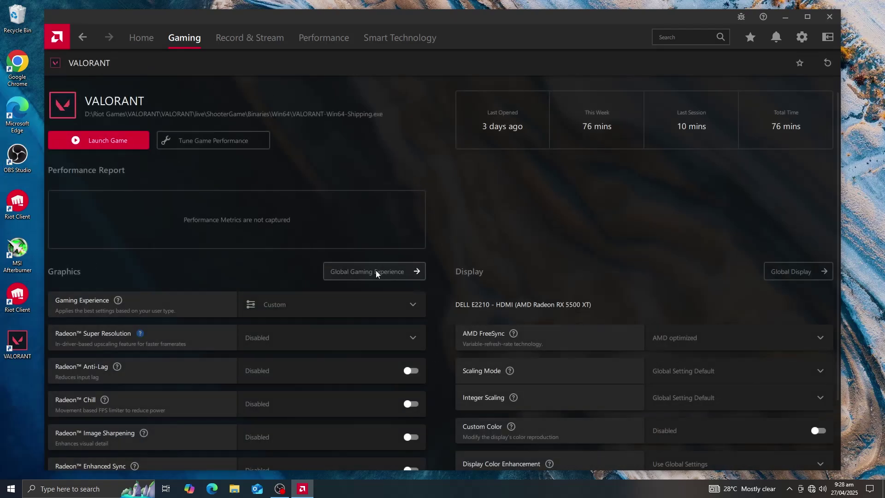
Step: Keep the Gaming Experience preset on Custom and try enabling Radeon Super Resolution
left_click(355, 305)
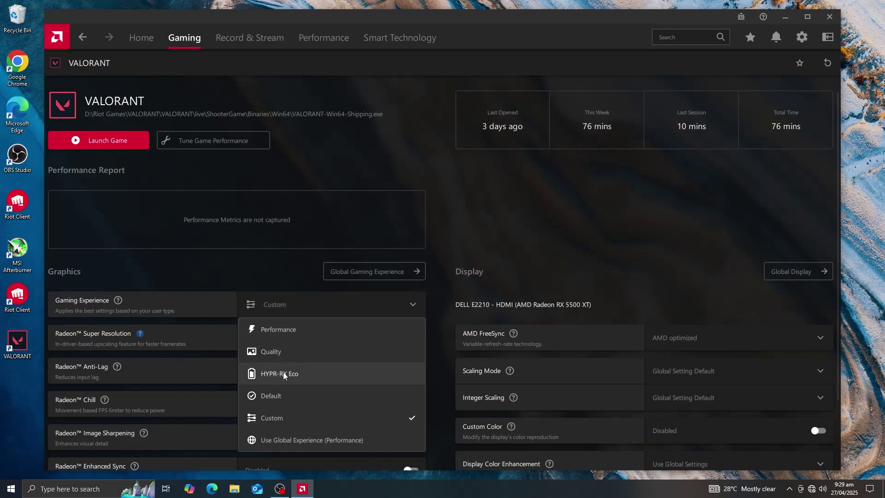
left_click(317, 419)
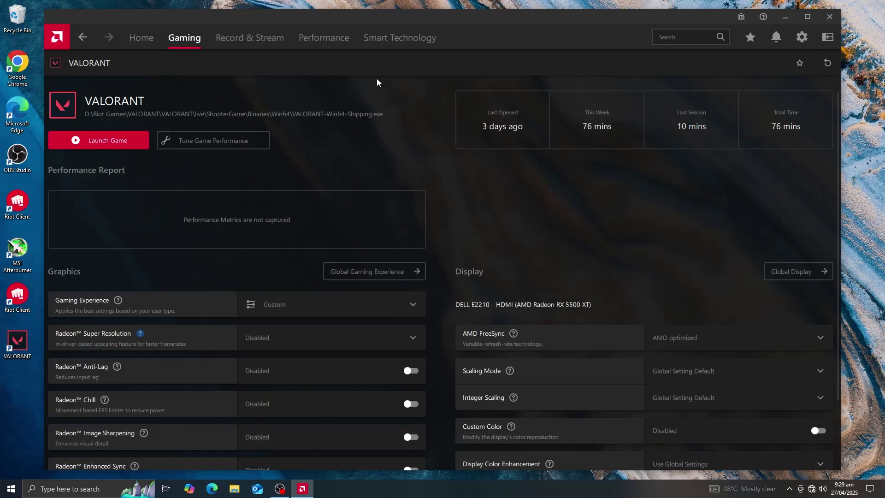
left_click(297, 338)
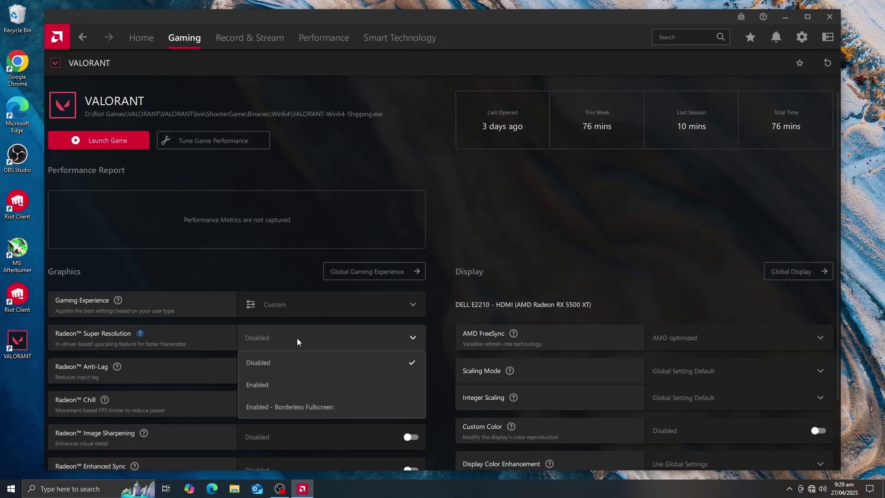
left_click(289, 384)
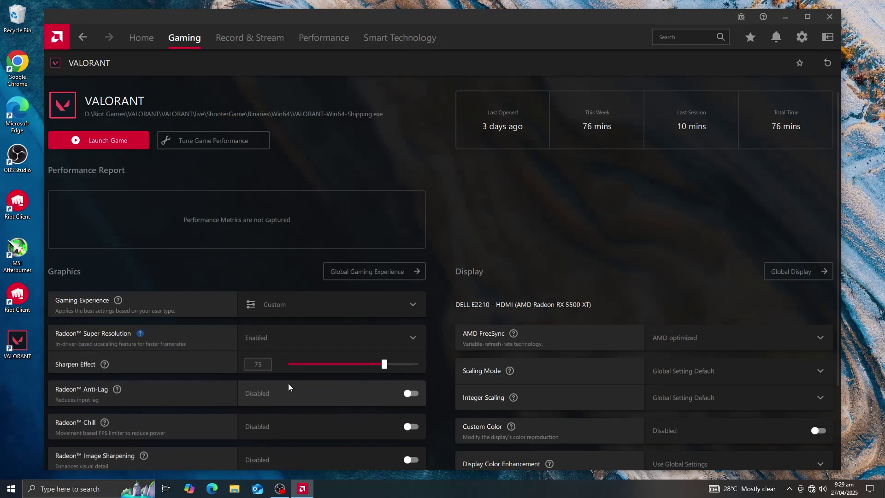
Step: Switch Radeon Super Resolution back to Disabled and enable Radeon Anti-Lag
left_click(364, 346)
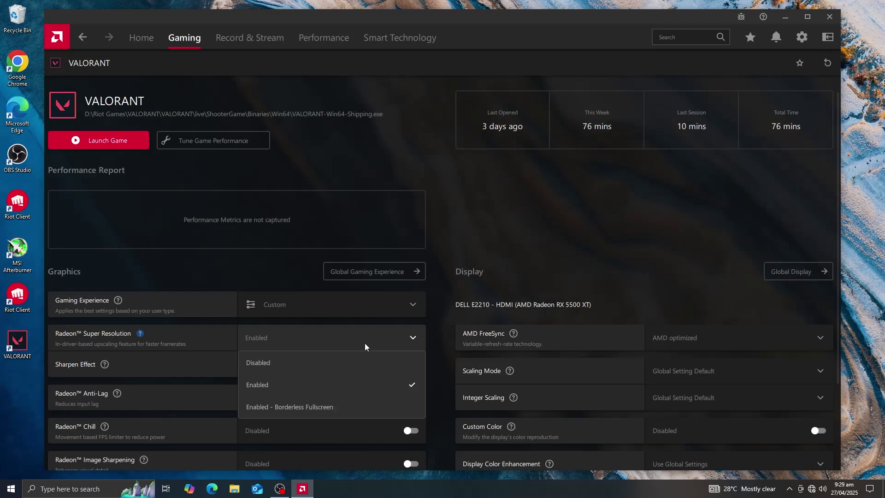
left_click(319, 368)
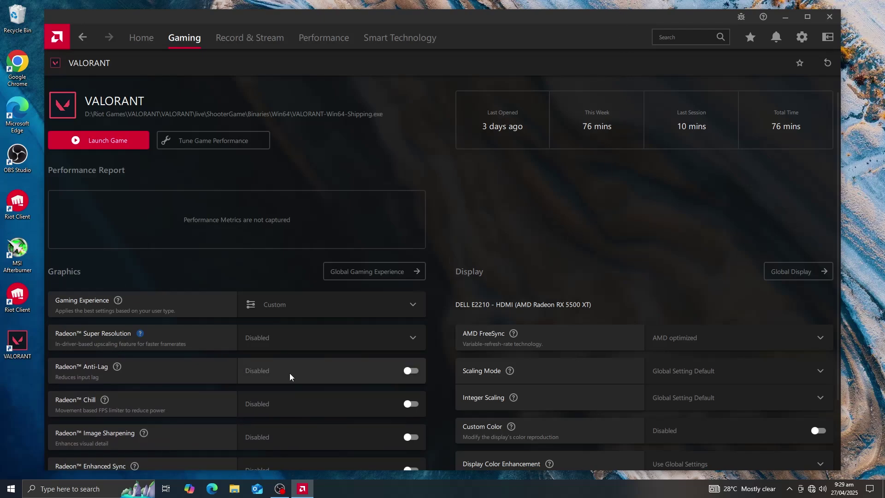
left_click(407, 371)
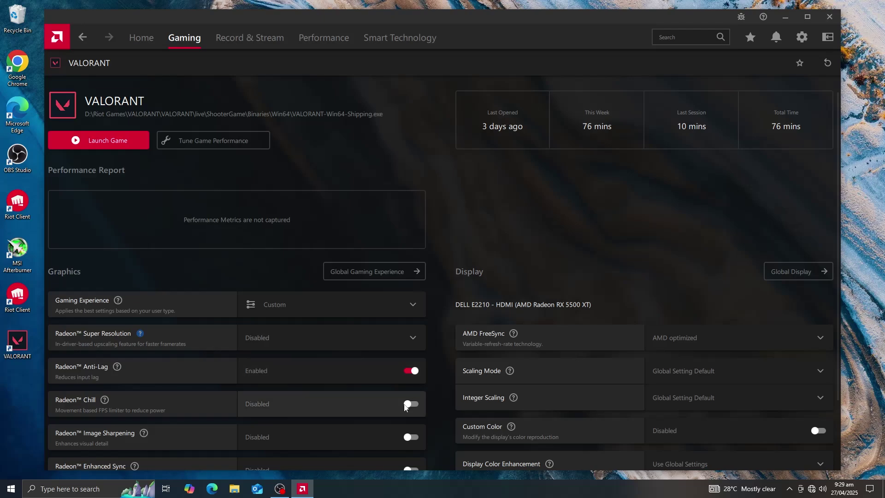
scroll(400, 408, "down", 1)
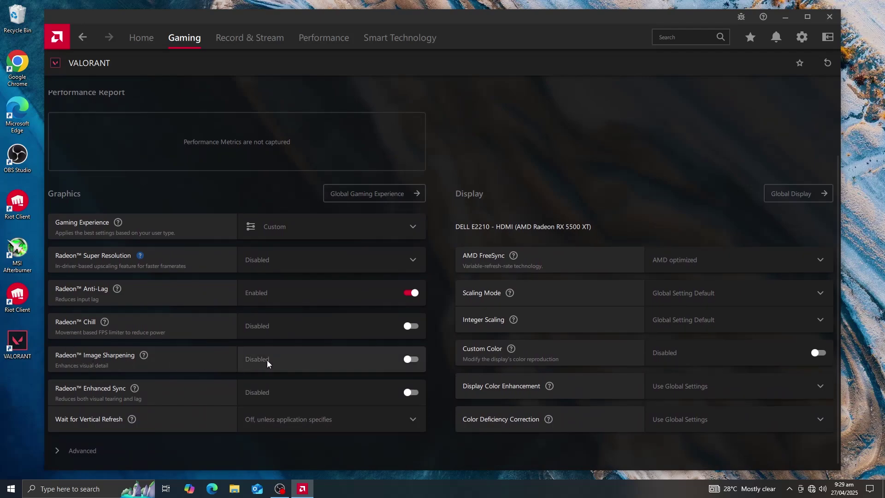
Step: Try Radeon Image Sharpening at 50% sharpness, then leave it disabled
left_click(410, 359)
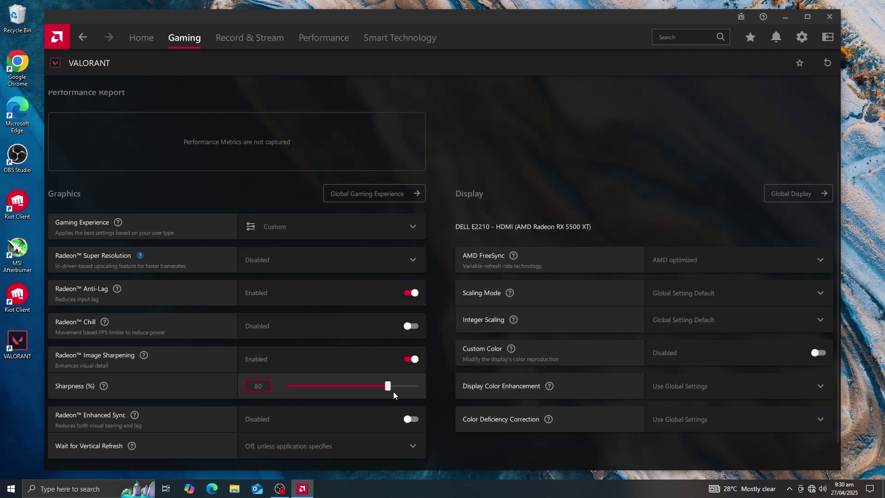
left_click_drag(389, 386, 346, 386)
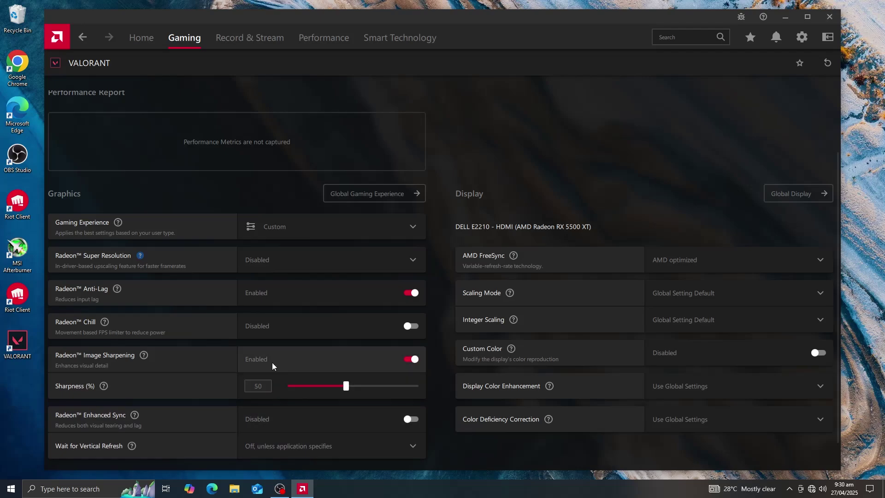
left_click(420, 360)
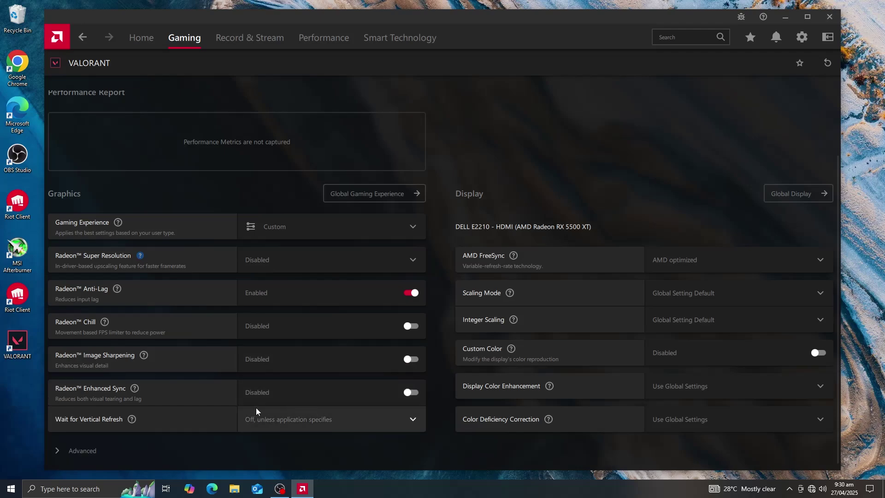
Step: Set Wait for Vertical Refresh to Always off
left_click(301, 428)
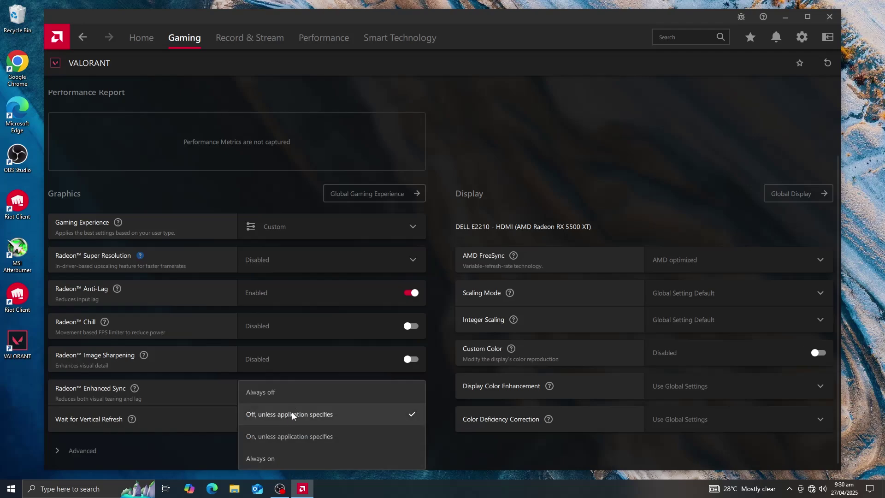
left_click(290, 392)
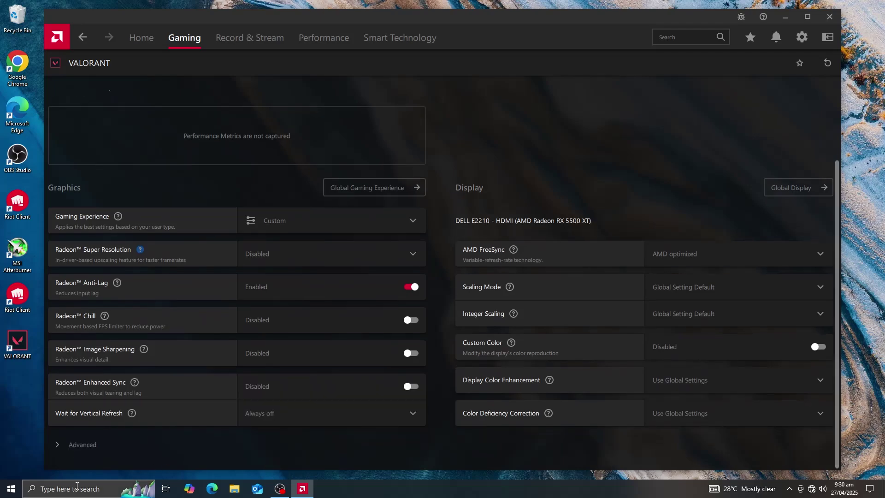
left_click(67, 443)
Step: Keep Anti-Aliasing on Use application settings with Multisampling as the method
scroll(323, 276, "down", 5)
left_click(319, 231)
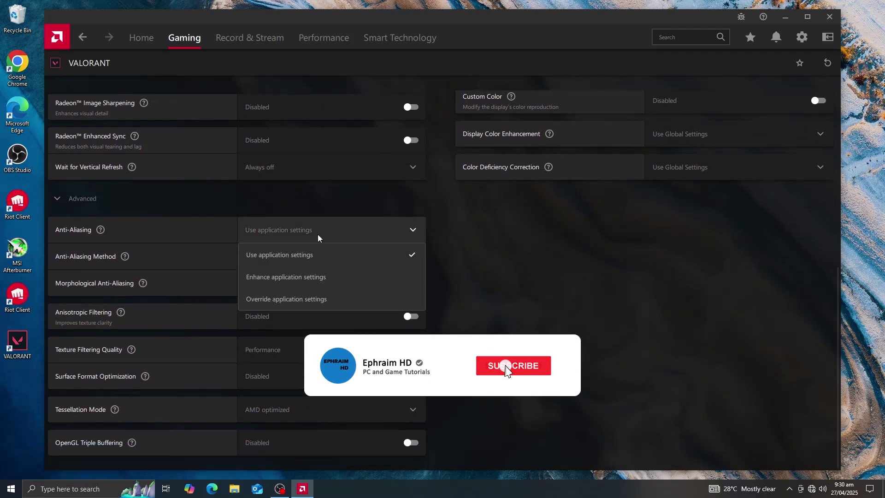
left_click(278, 256)
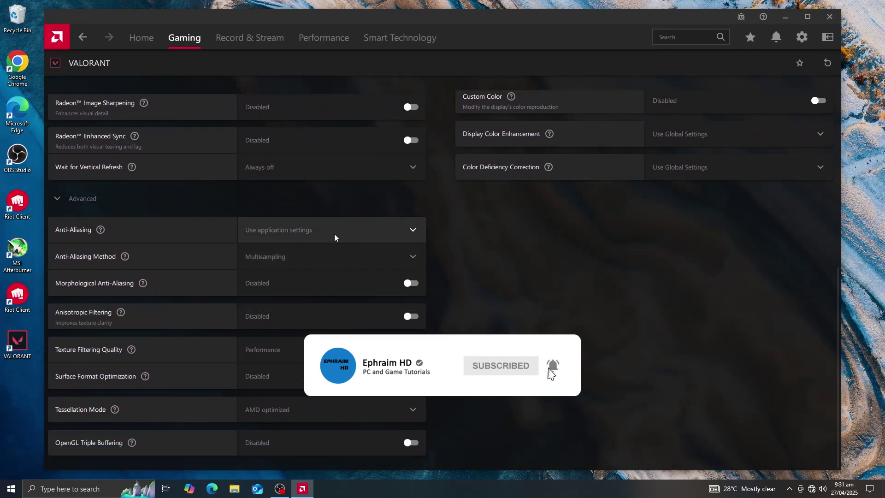
left_click(315, 262)
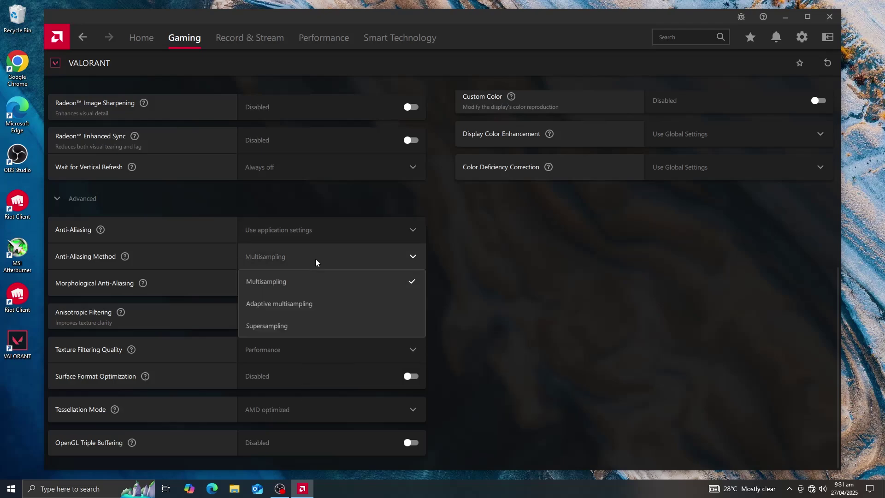
left_click(298, 284)
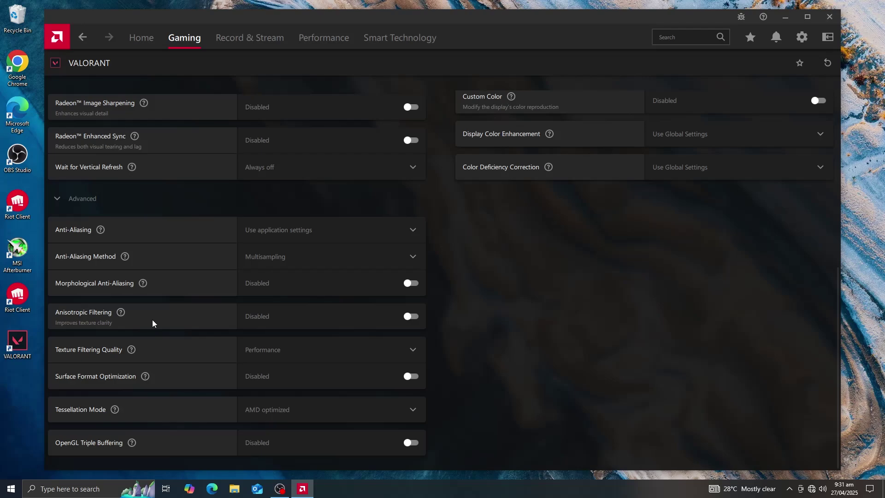
Step: Leave Anisotropic Filtering off and Texture Filtering Quality on Performance
left_click(409, 316)
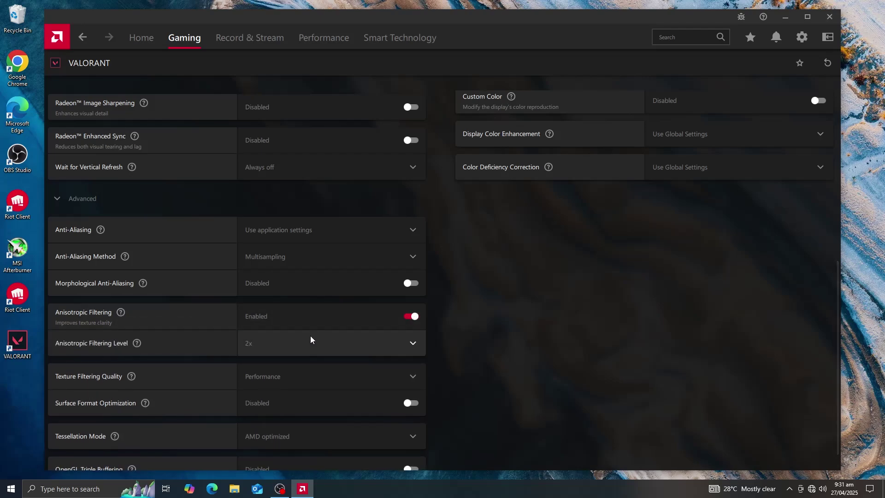
left_click(310, 341)
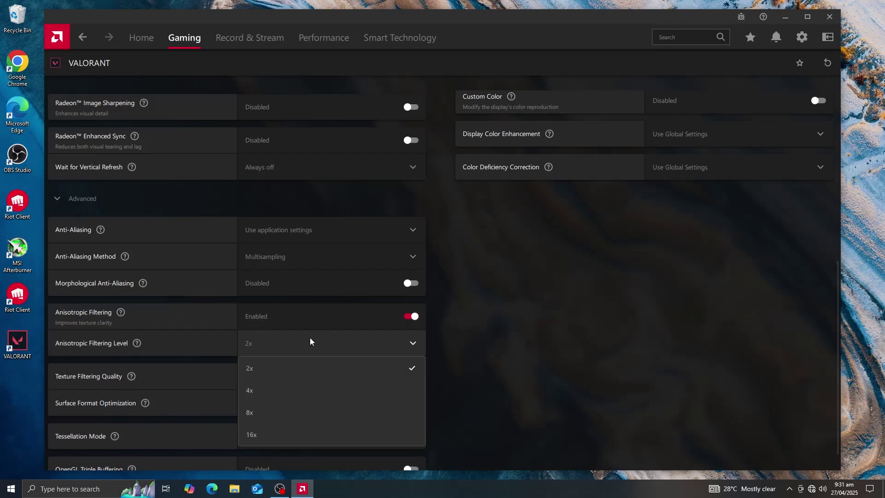
left_click(283, 360)
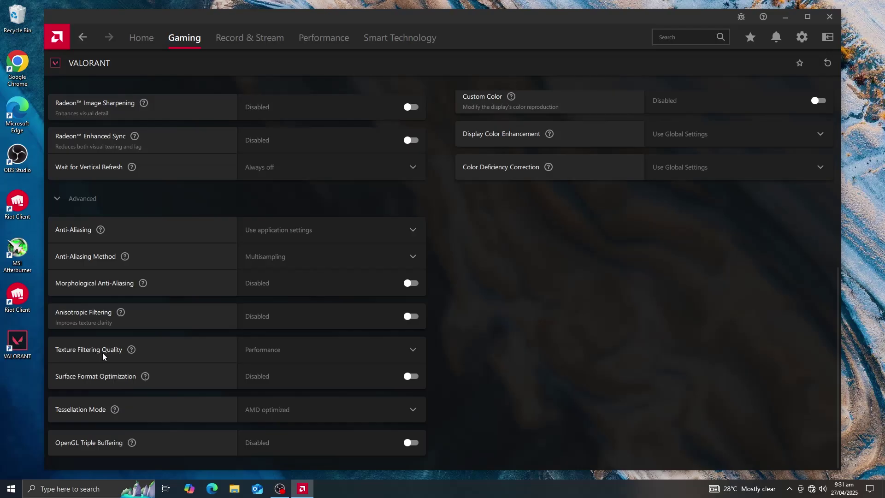
left_click(327, 354)
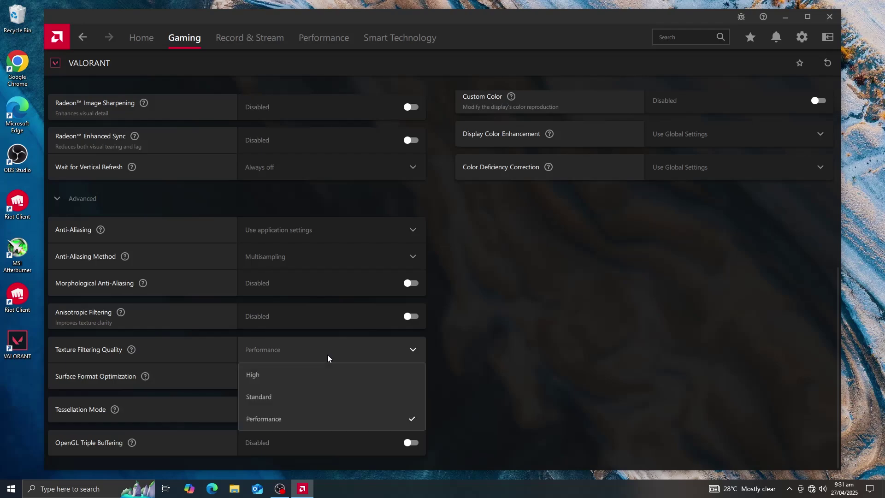
left_click(290, 421)
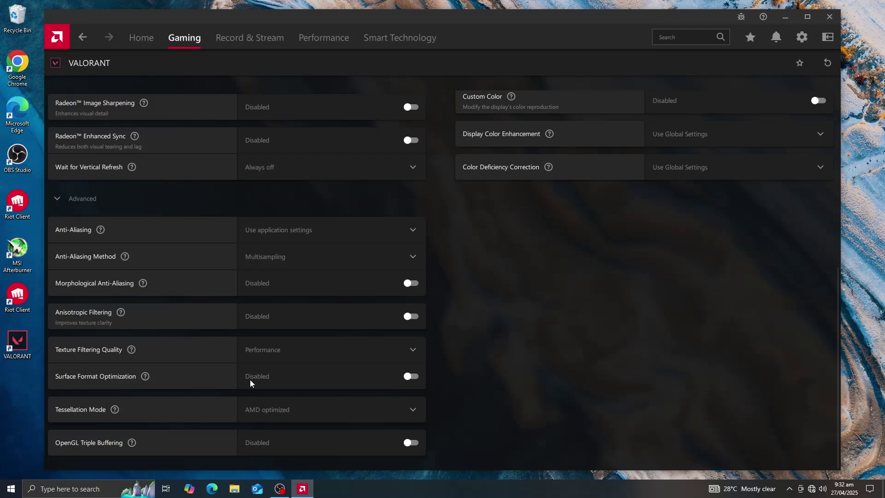
Step: Enable Surface Format Optimization and keep Tessellation Mode on AMD optimized
left_click(348, 376)
left_click(347, 376)
left_click(412, 376)
left_click(287, 411)
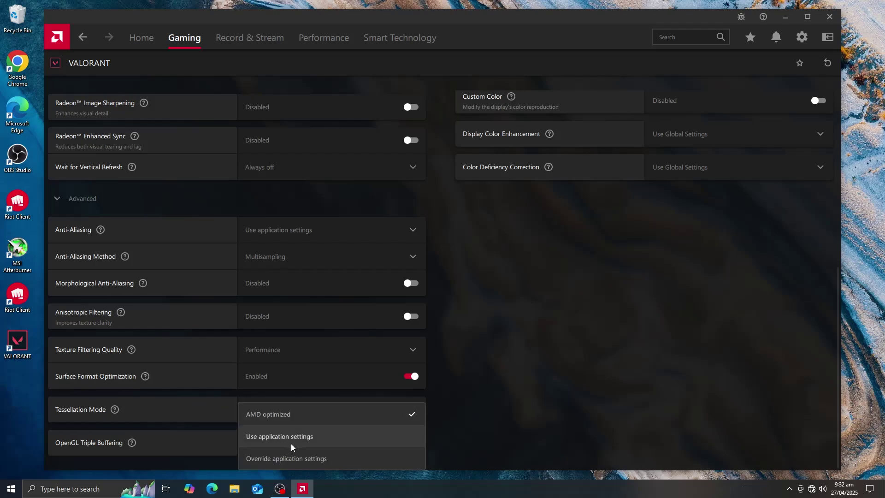
left_click(371, 417)
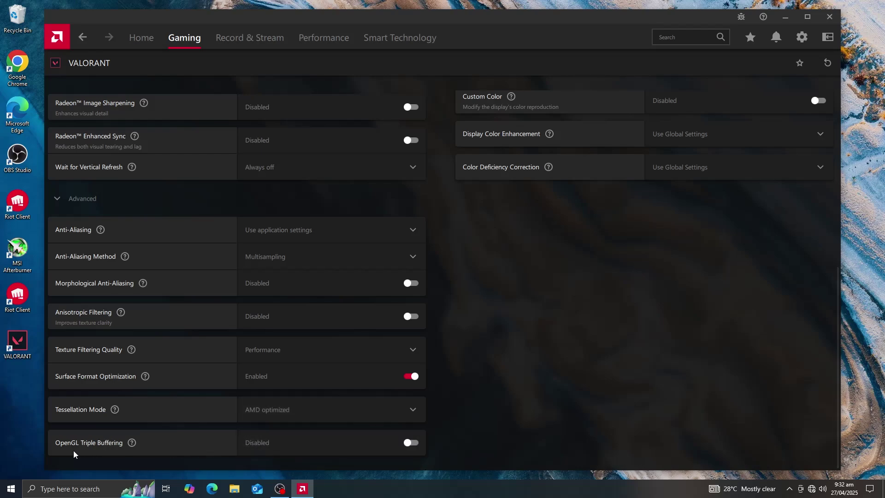